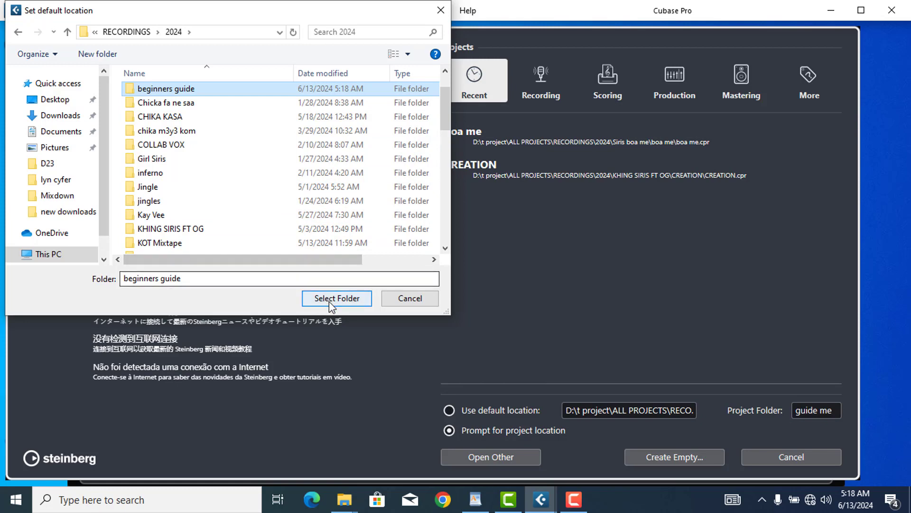
Confirm beginners guide as the default location and name the project folder 'guide me'
click(335, 299)
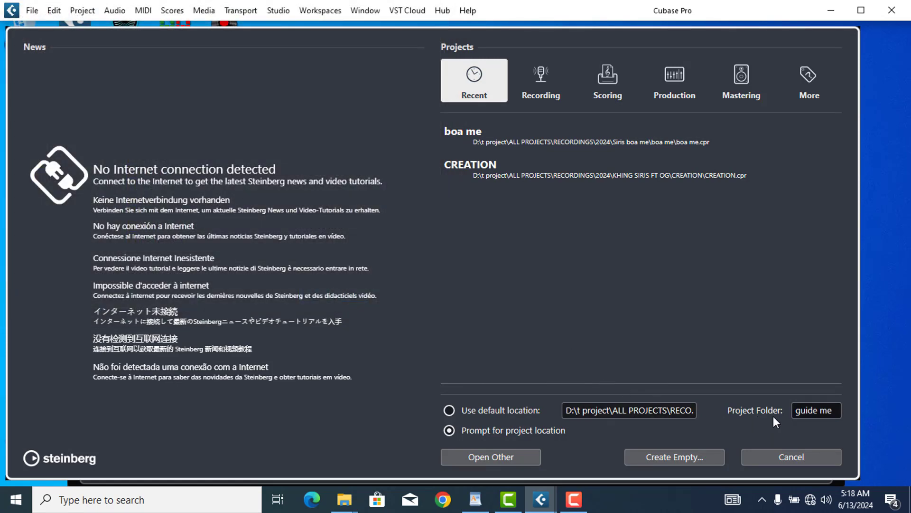
click(805, 411)
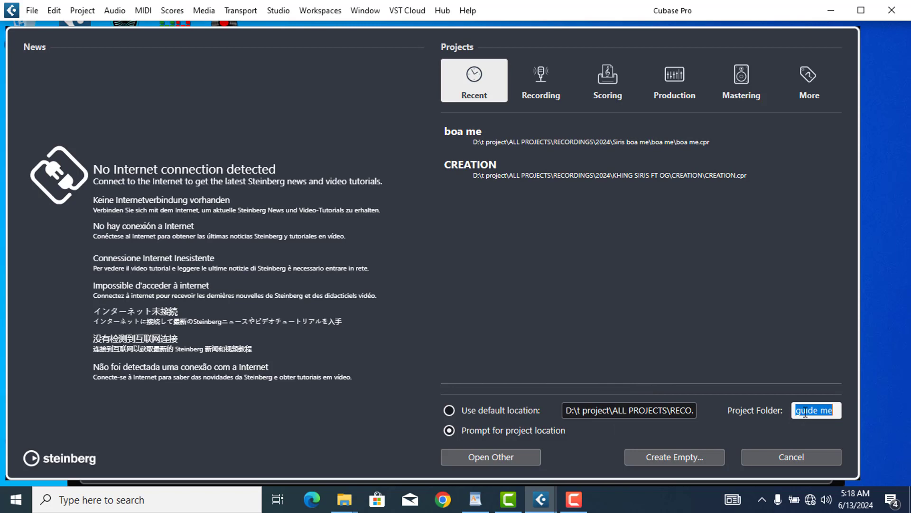
text(guid)
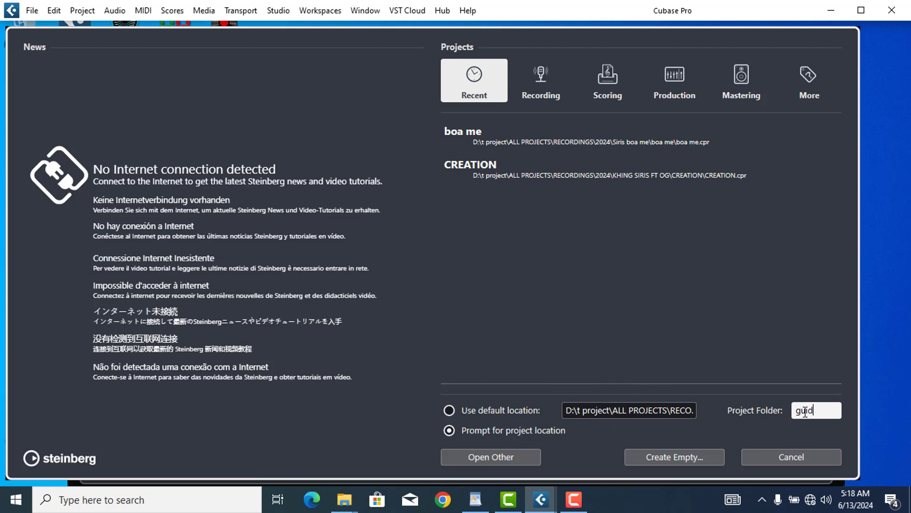
text(e me)
click(713, 438)
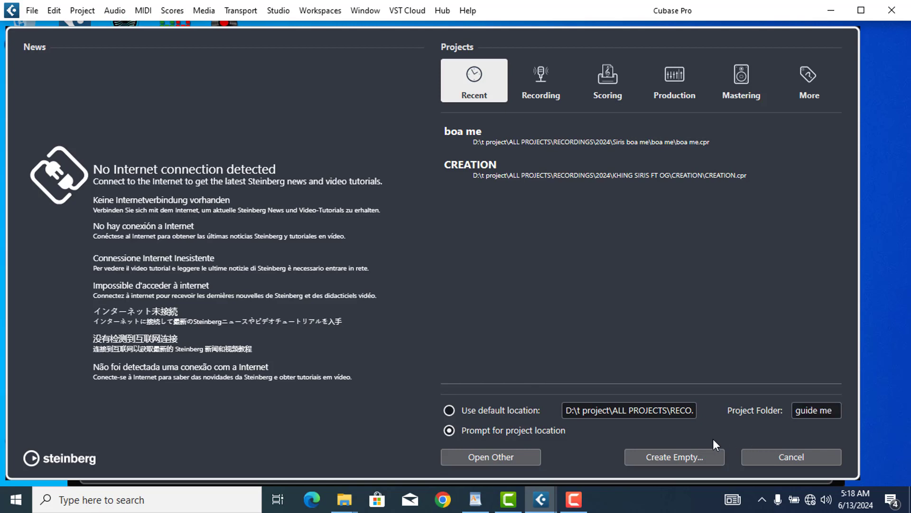
Create an empty project stored in the 2024 > beginners guide folder
click(676, 457)
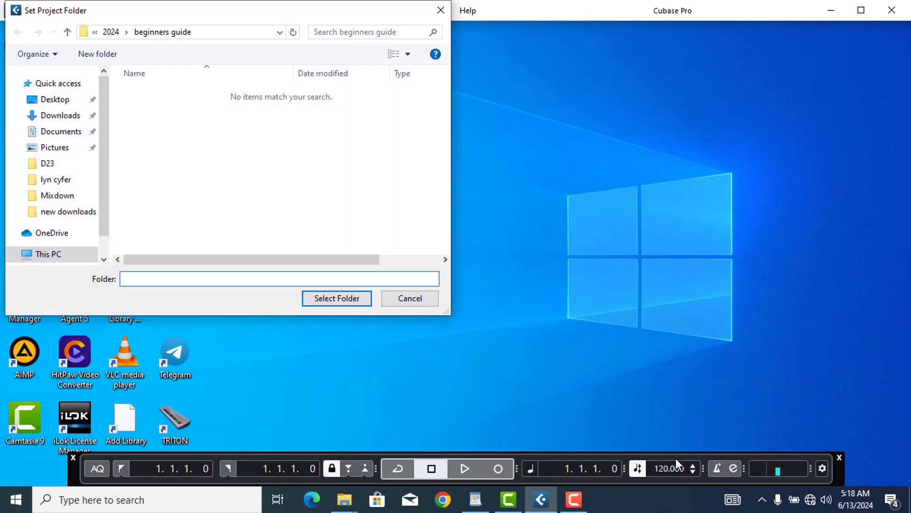
click(112, 33)
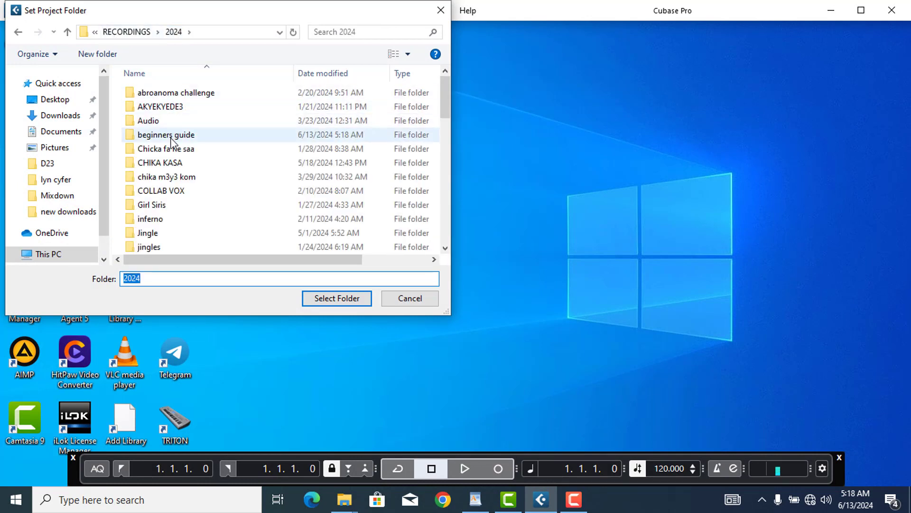
click(171, 140)
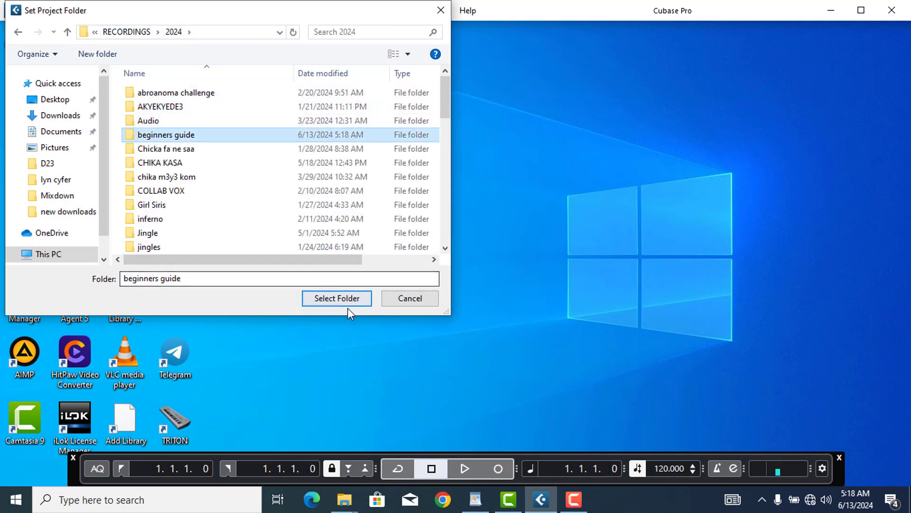
click(338, 292)
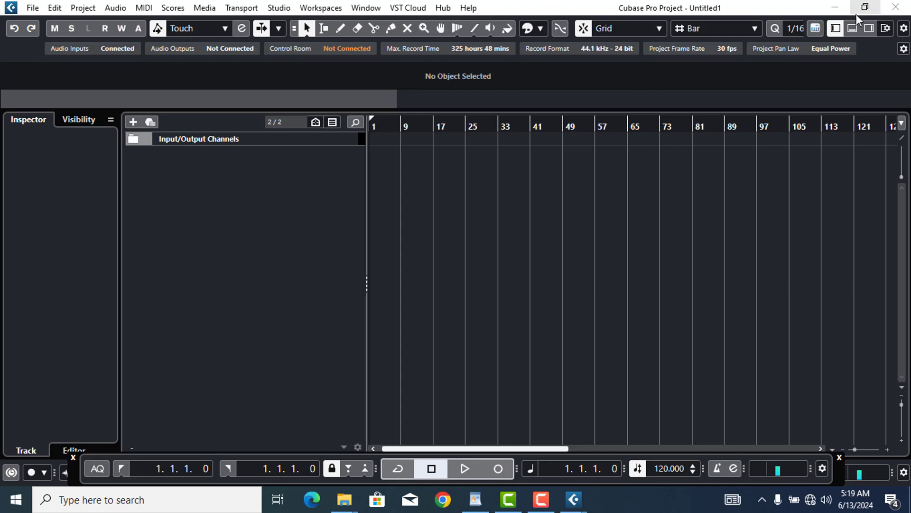
click(853, 29)
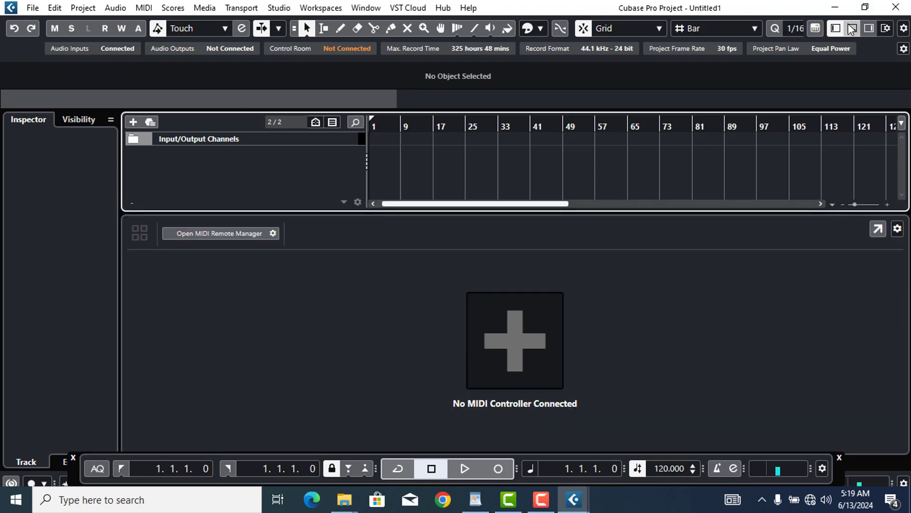
click(853, 28)
click(869, 28)
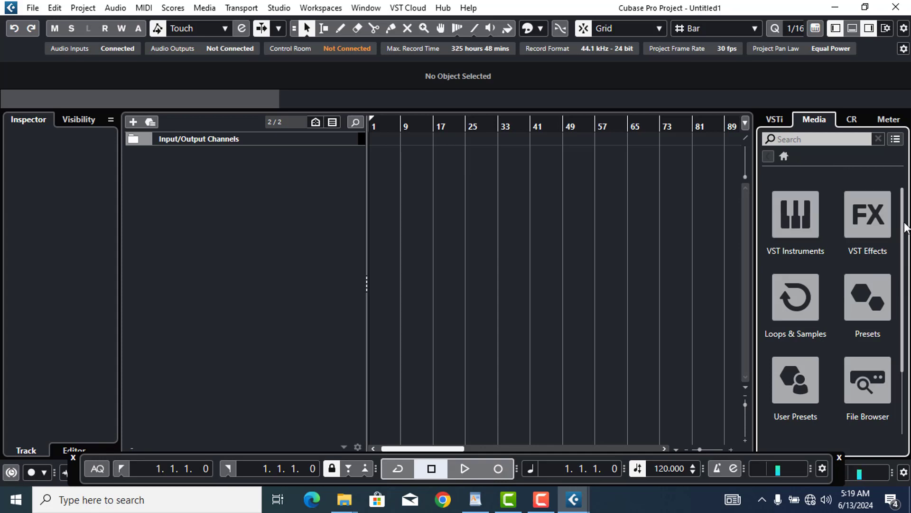
scroll(902, 227, down, 2)
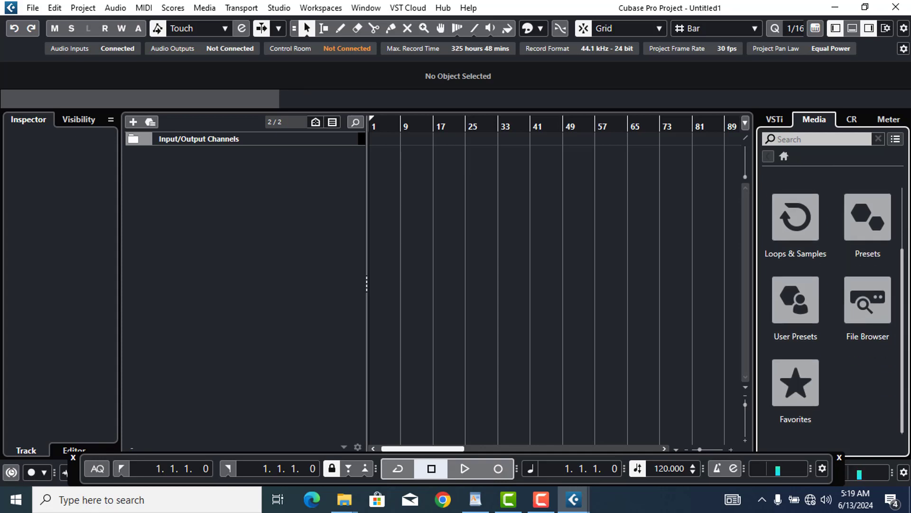
scroll(831, 309, up, 2)
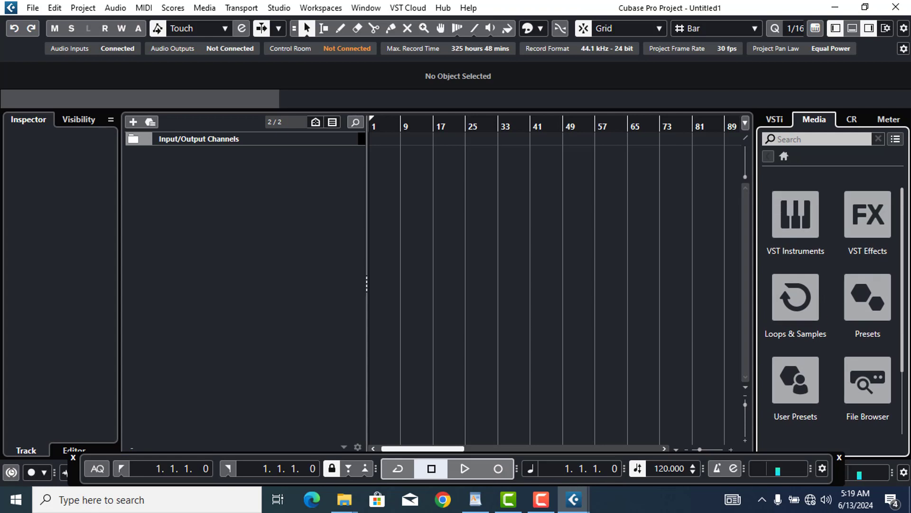
click(871, 30)
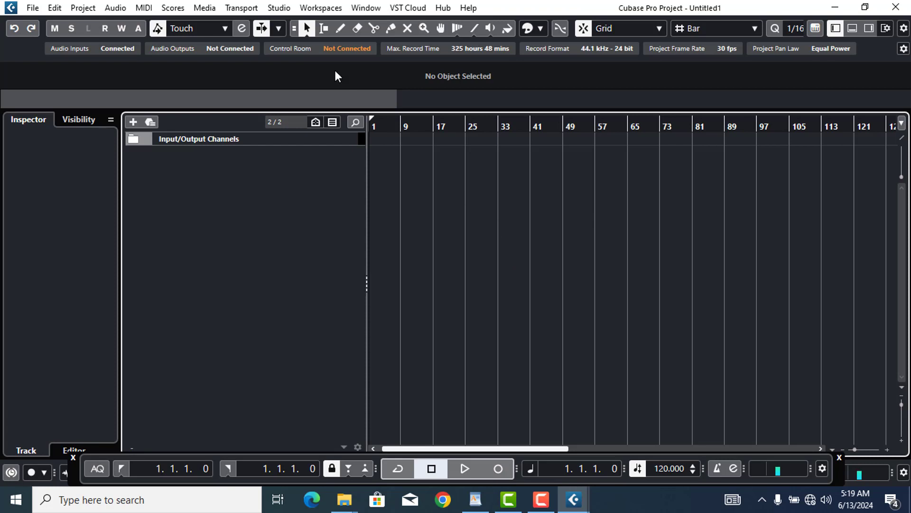
Show the ASIO driver list on Studio Setup's Audio System page
click(286, 10)
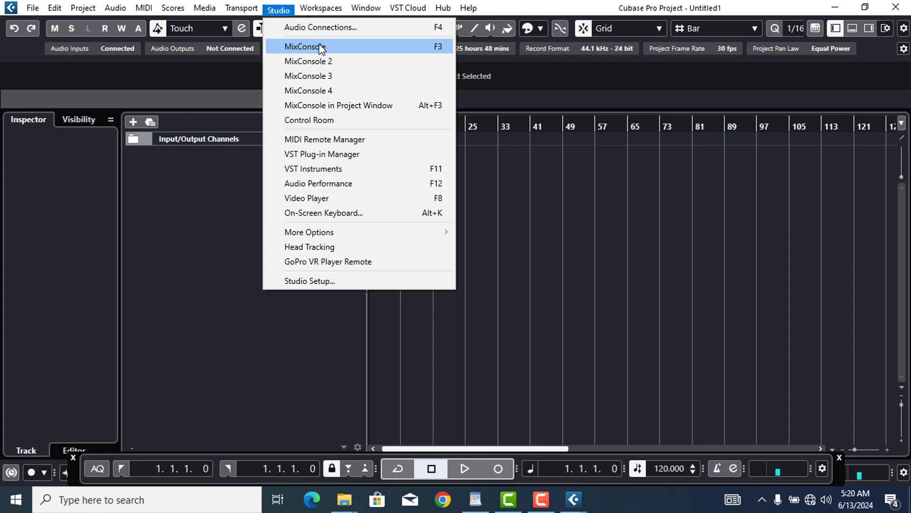
click(336, 281)
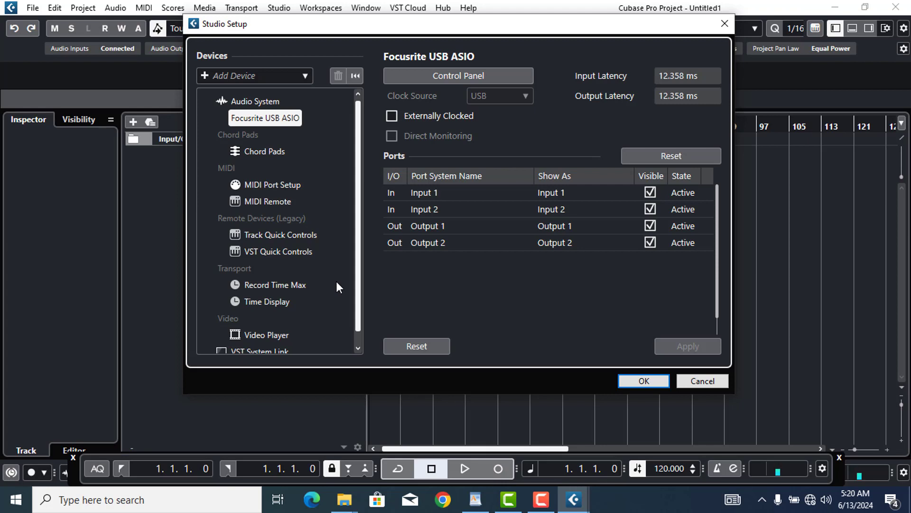
click(248, 101)
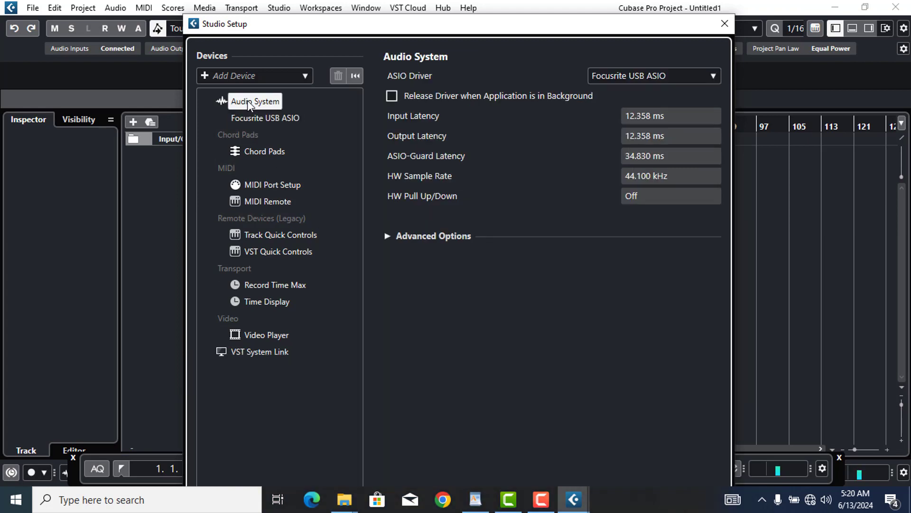
click(658, 77)
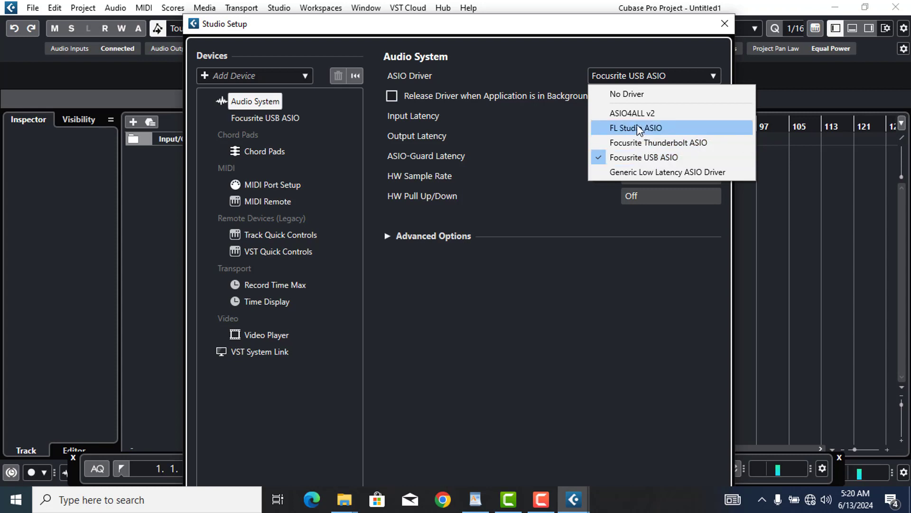
Keep Focusrite USB ASIO as the ASIO driver, confirm the switch, and close Studio Setup
click(631, 95)
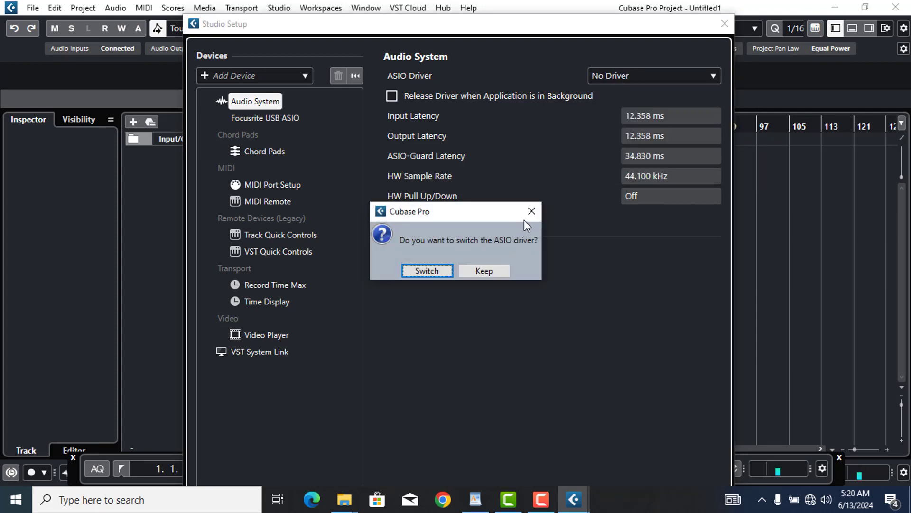
click(527, 219)
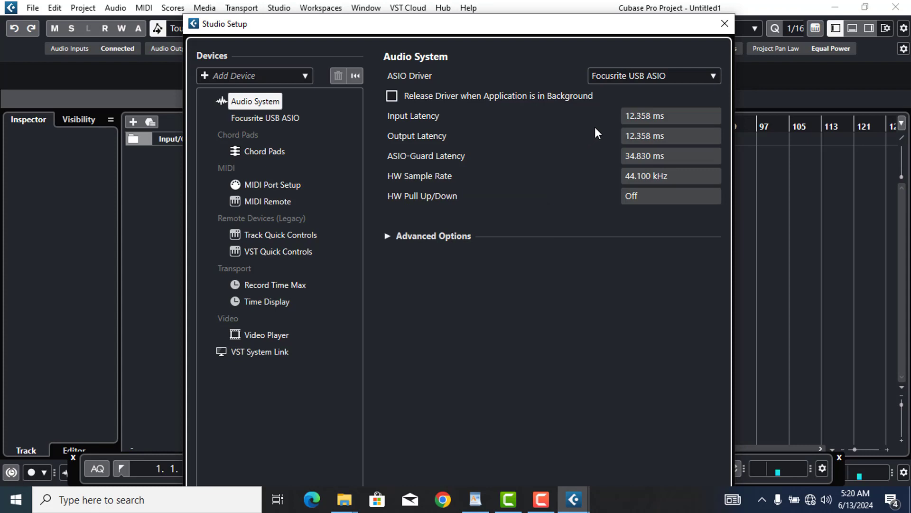
click(642, 73)
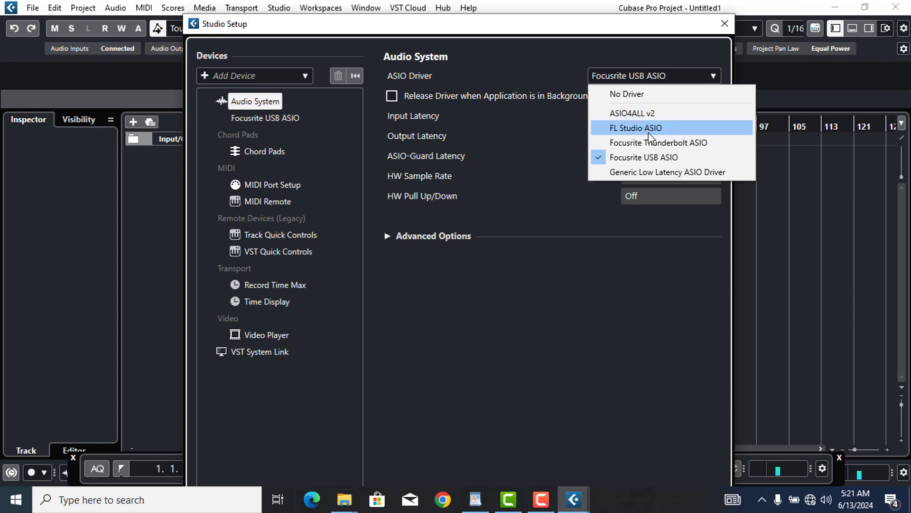
click(644, 157)
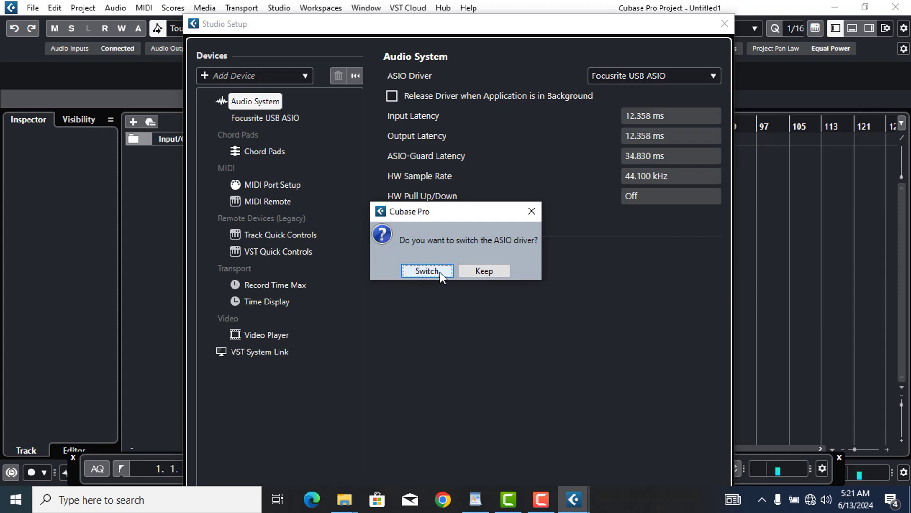
click(427, 270)
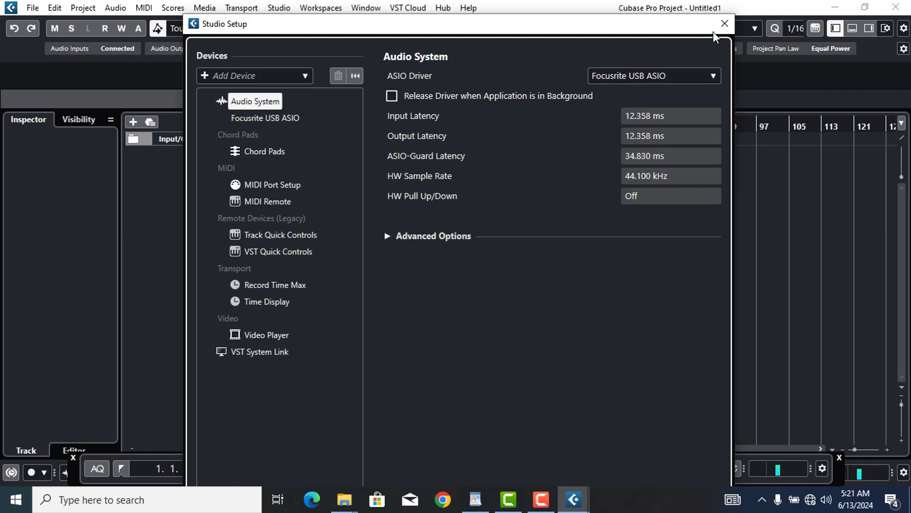
click(724, 24)
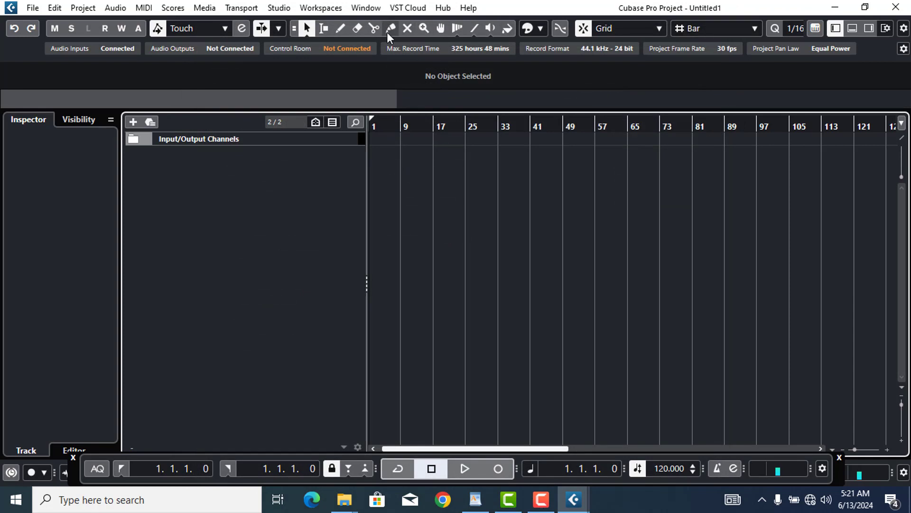
In Audio Connections, keep the input bus on Input 1 (Left) and Input 2 (Right)
click(279, 8)
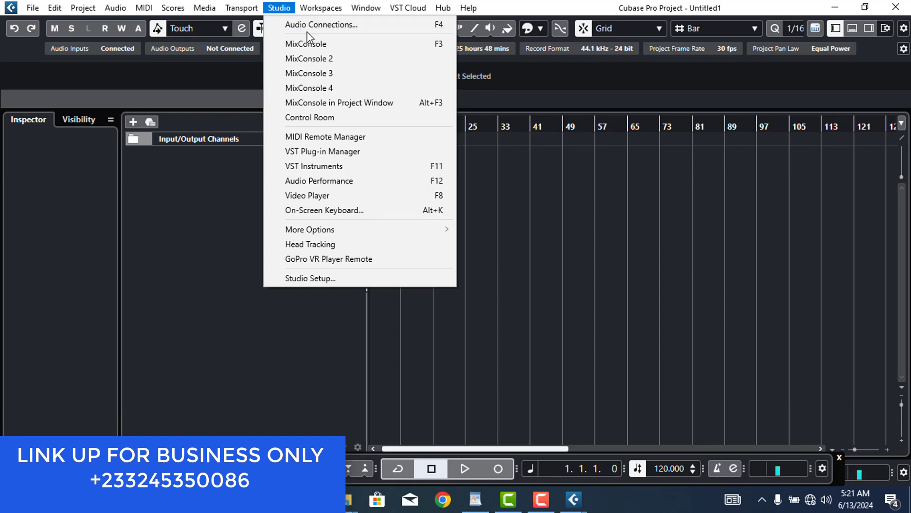
click(341, 31)
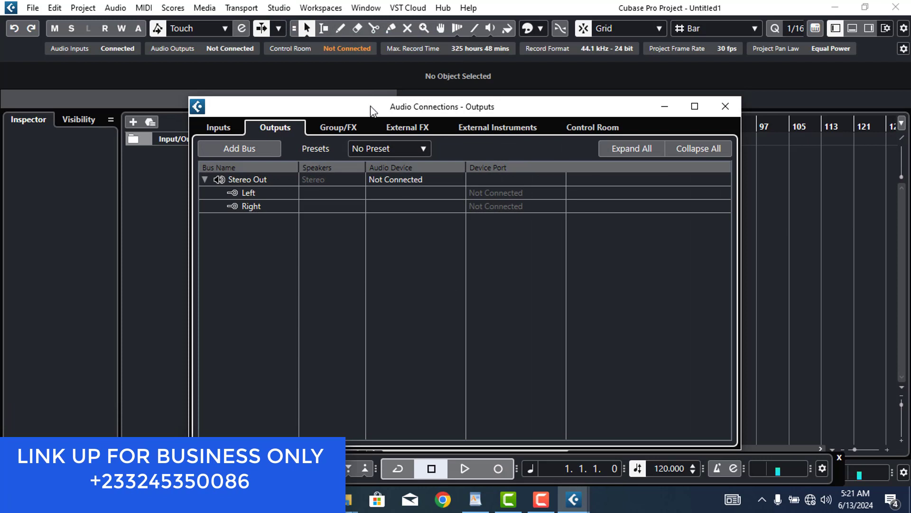
drag(374, 111, 358, 58)
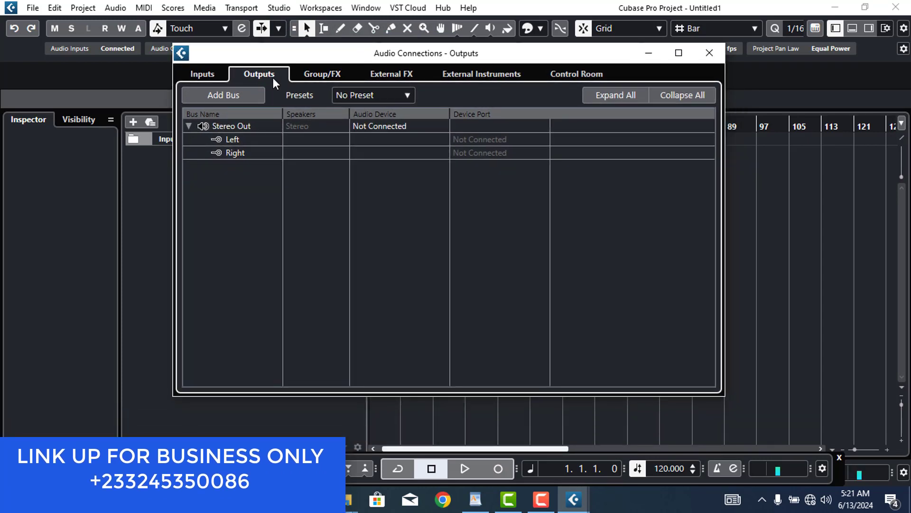
click(203, 75)
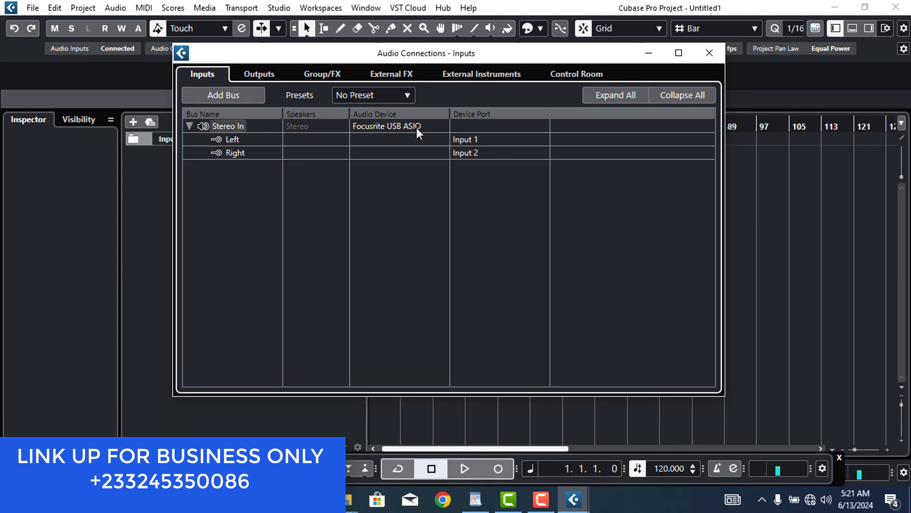
click(480, 141)
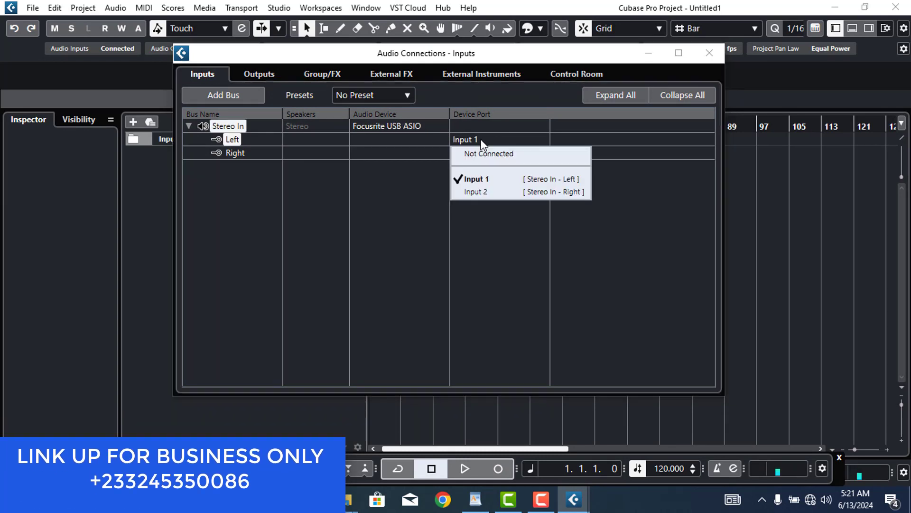
click(479, 180)
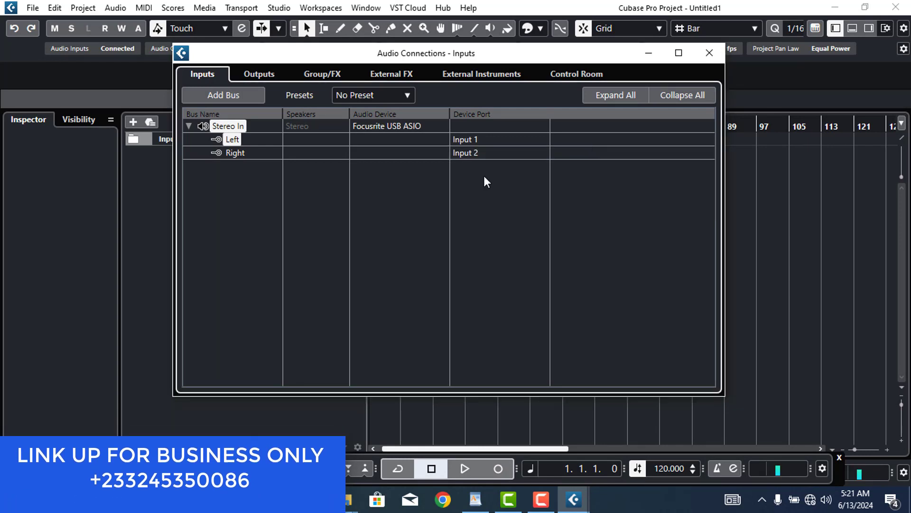
click(469, 154)
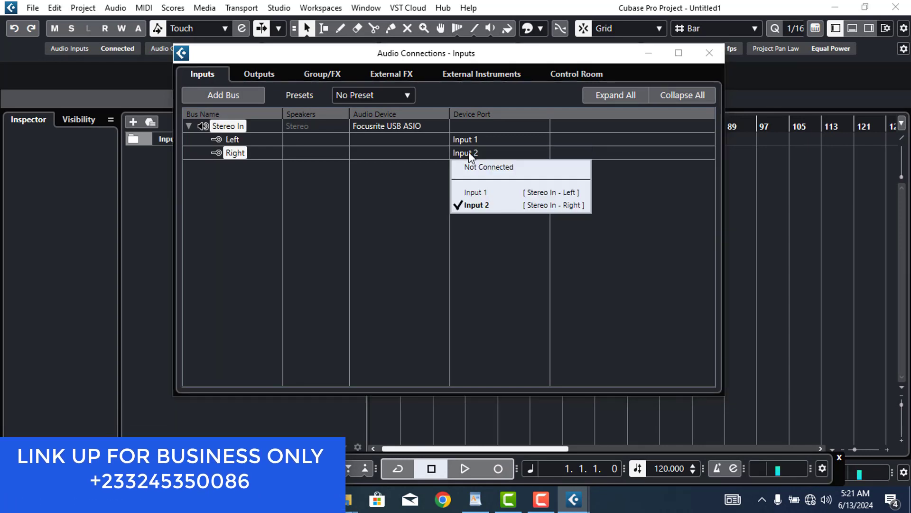
click(481, 205)
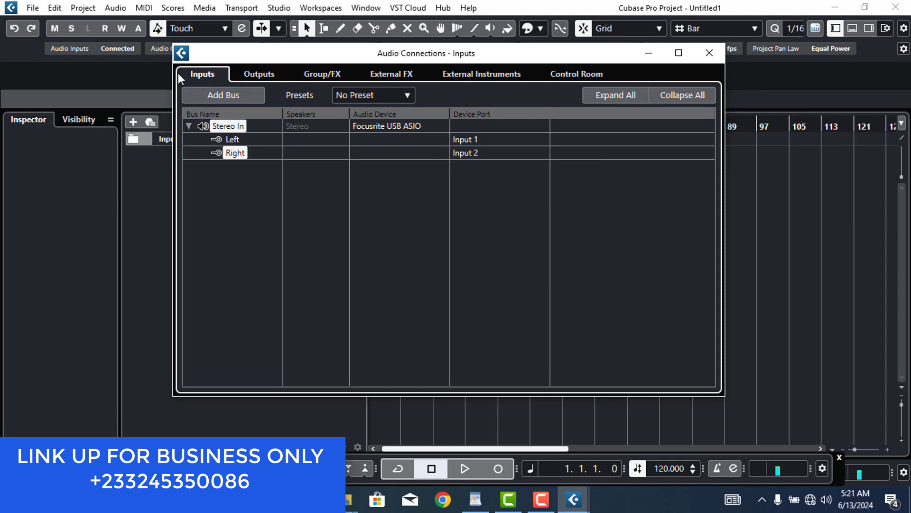
Route Stereo Out to Focusrite USB ASIO, left to Output 1 and right to Output 2
click(259, 76)
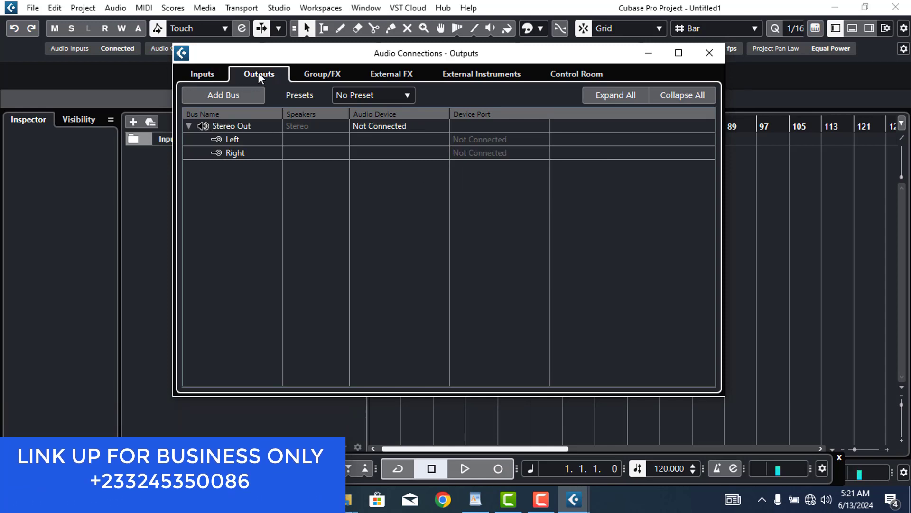
click(388, 128)
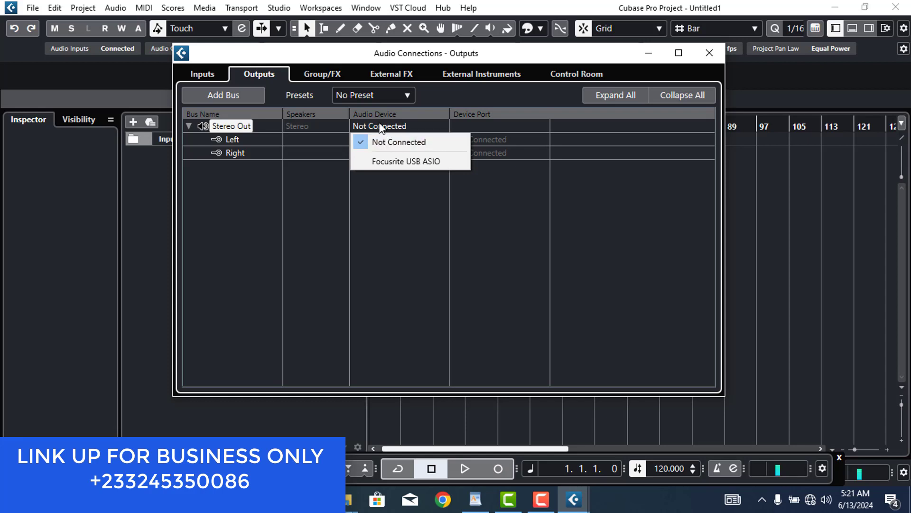
click(381, 128)
click(389, 161)
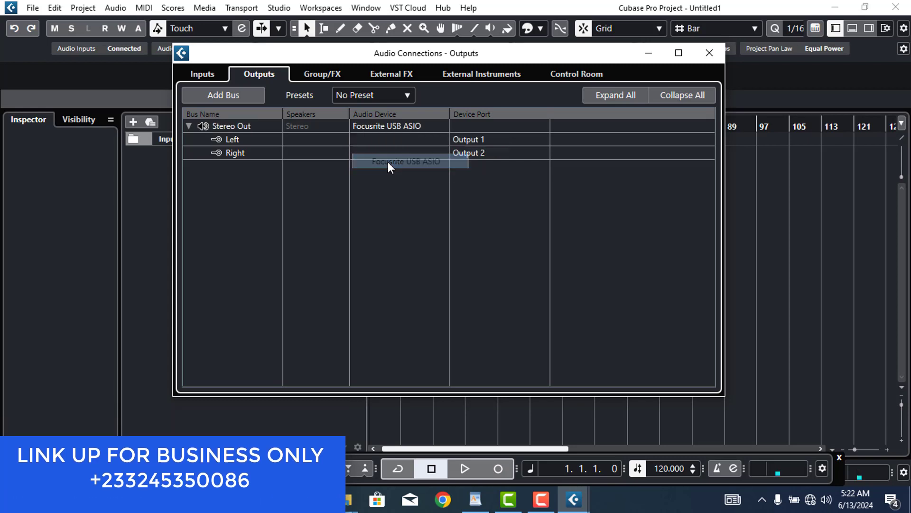
click(482, 138)
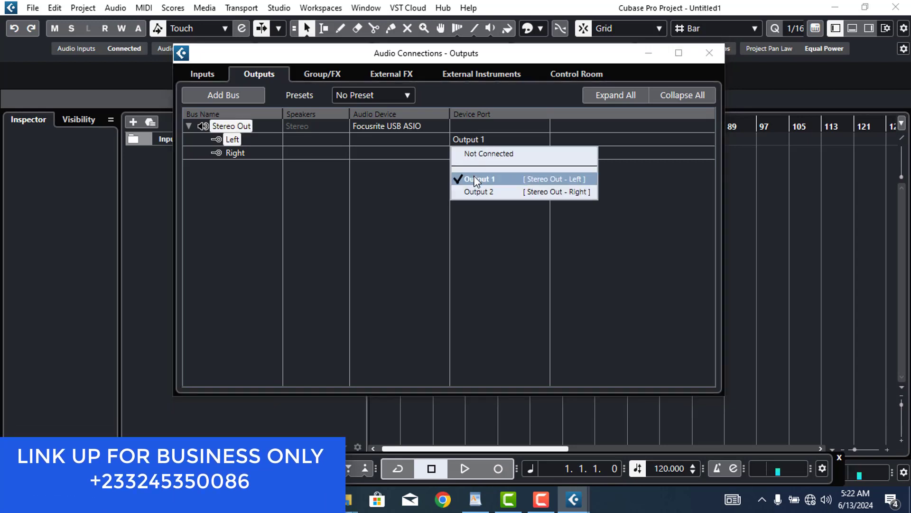
click(476, 180)
click(470, 151)
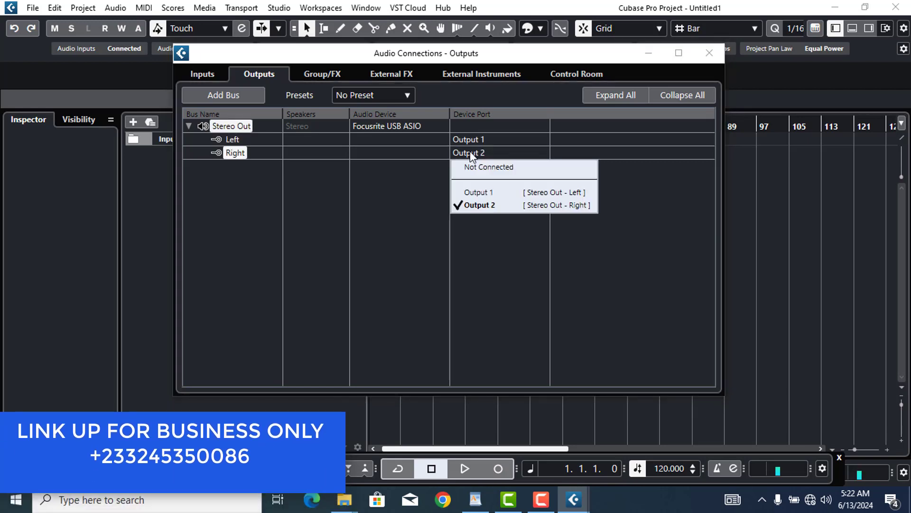
click(469, 205)
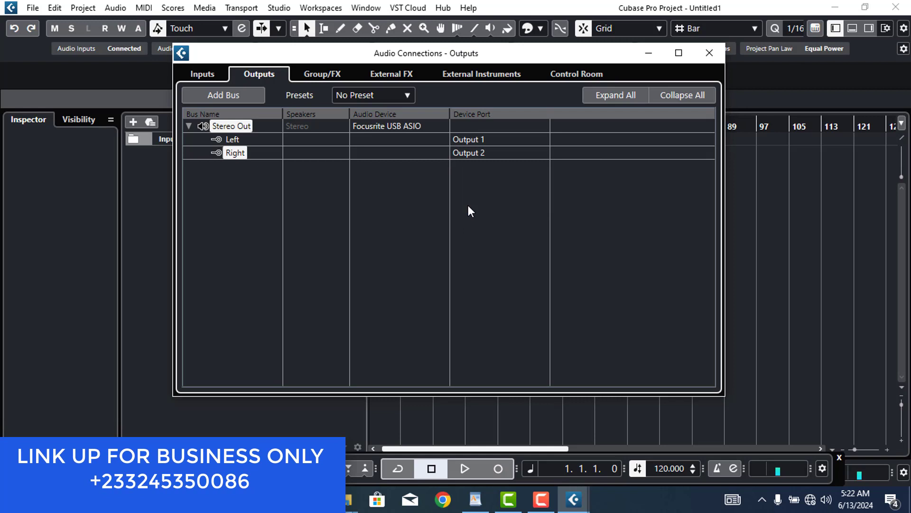
click(718, 50)
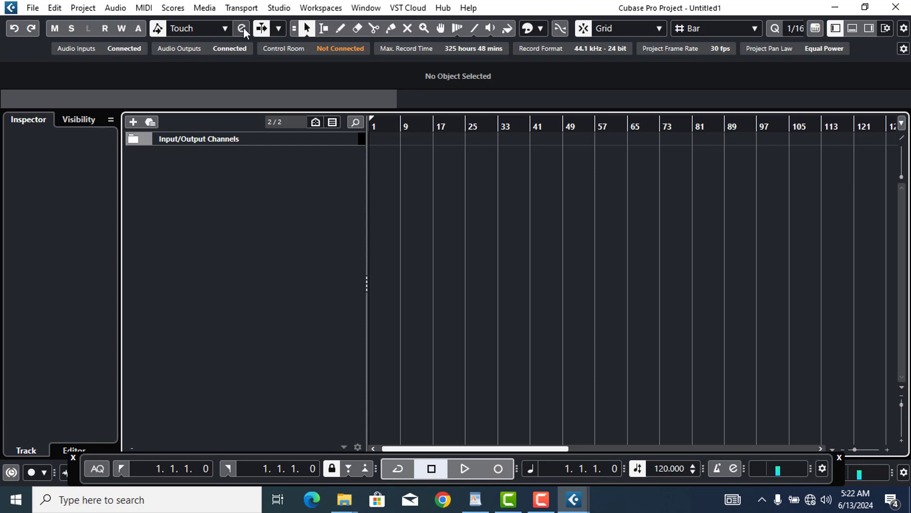
click(279, 8)
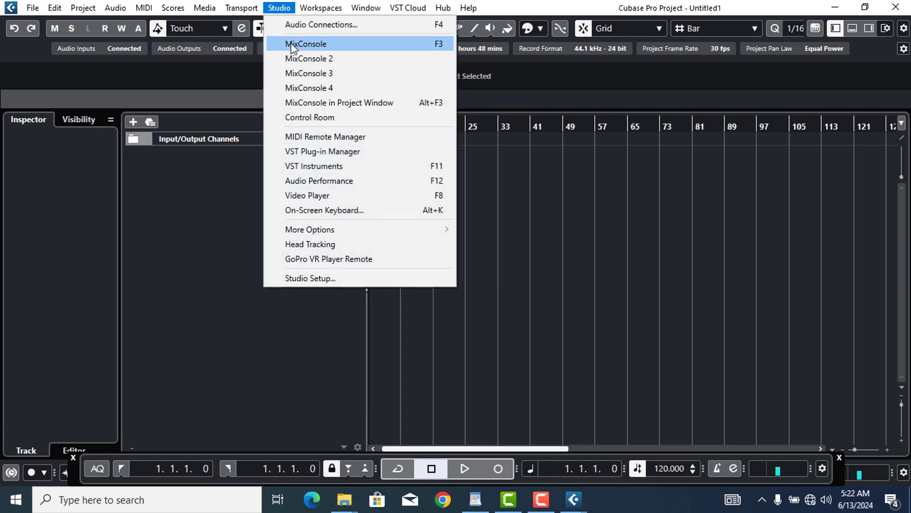
click(321, 278)
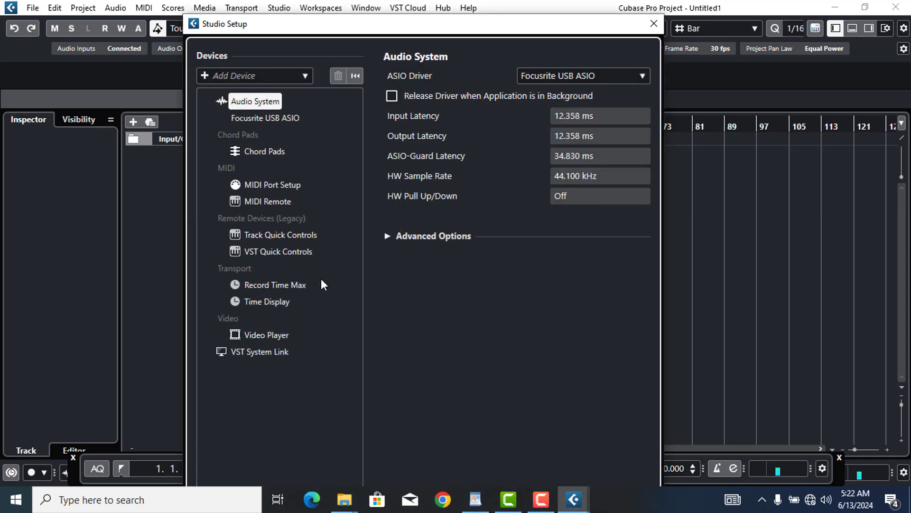
click(296, 184)
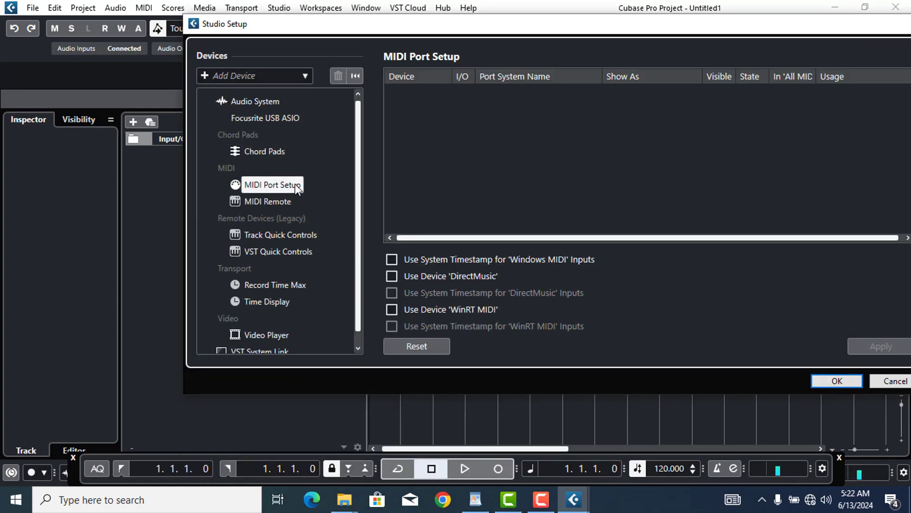
click(286, 200)
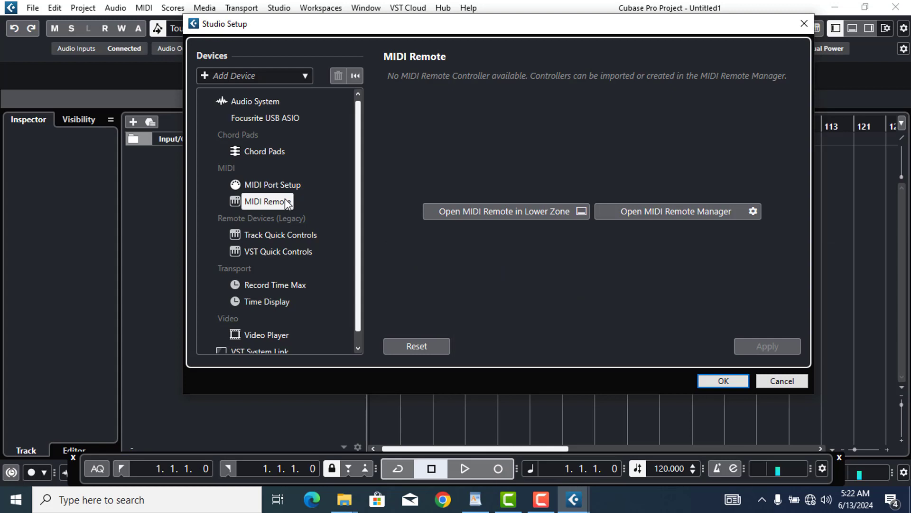
click(282, 184)
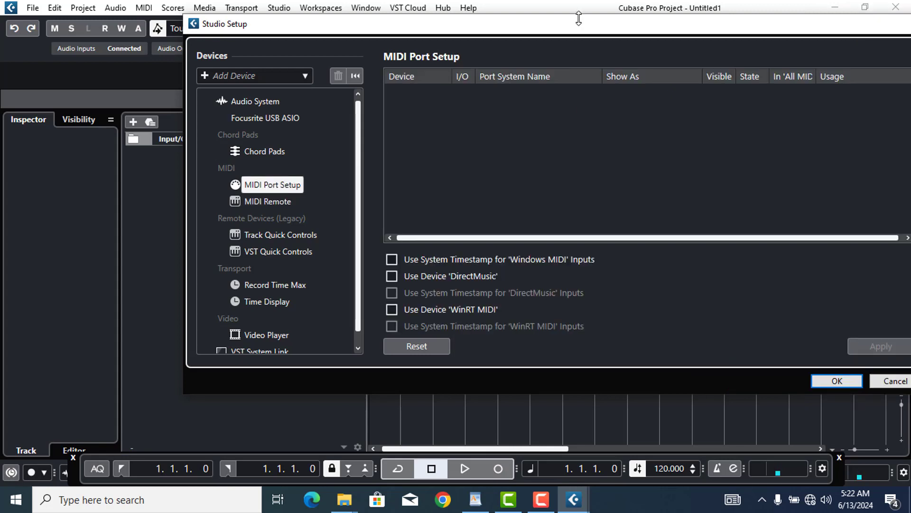
drag(578, 30, 465, 37)
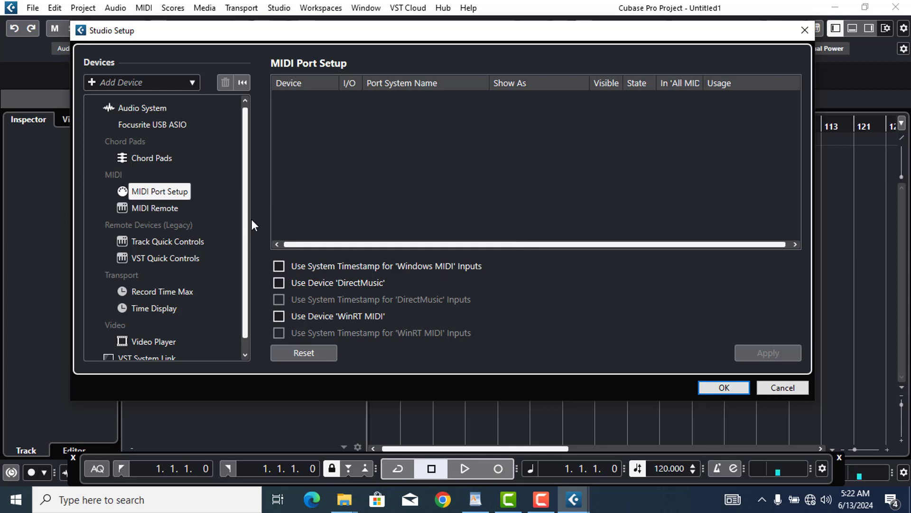
click(183, 211)
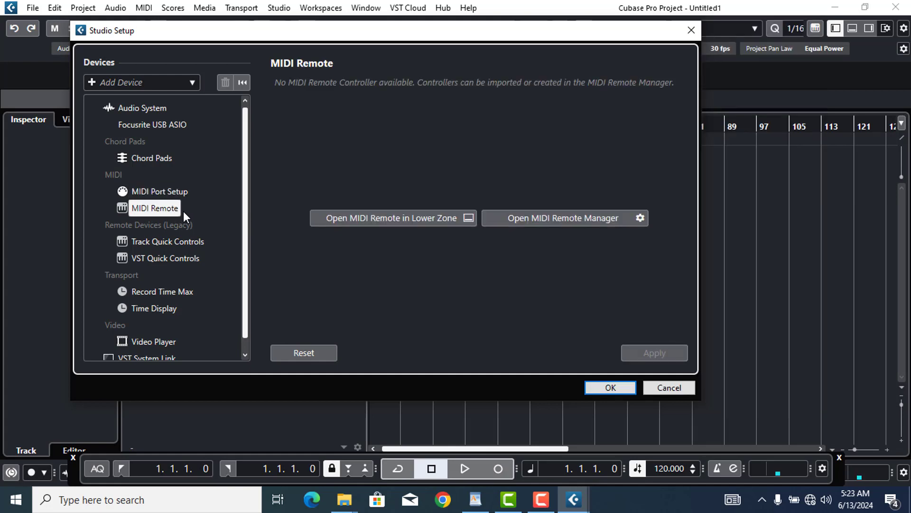
click(674, 387)
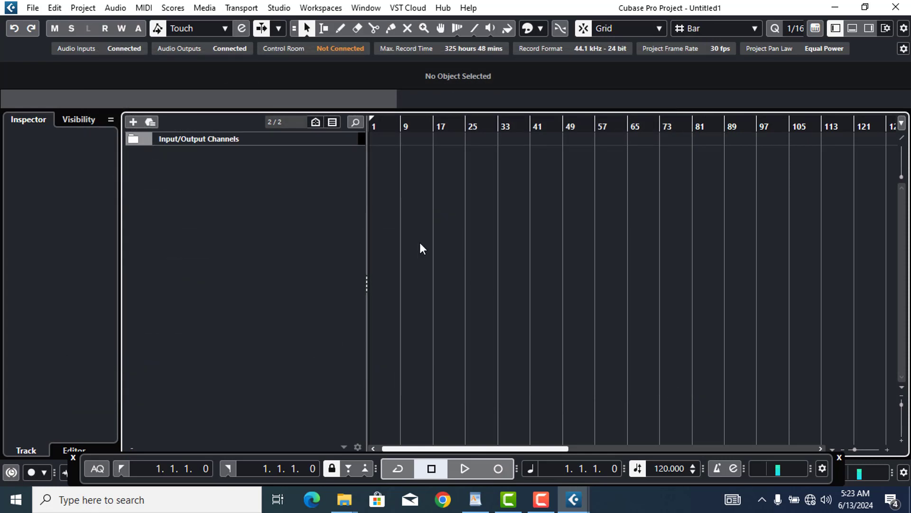
Bring up the Add Track dialog for a new audio track from the empty track list
right_click(284, 186)
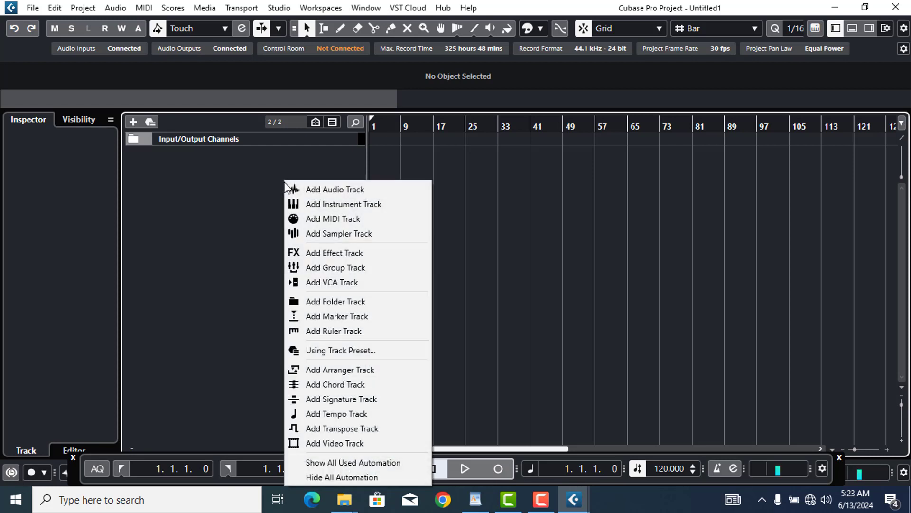
click(202, 164)
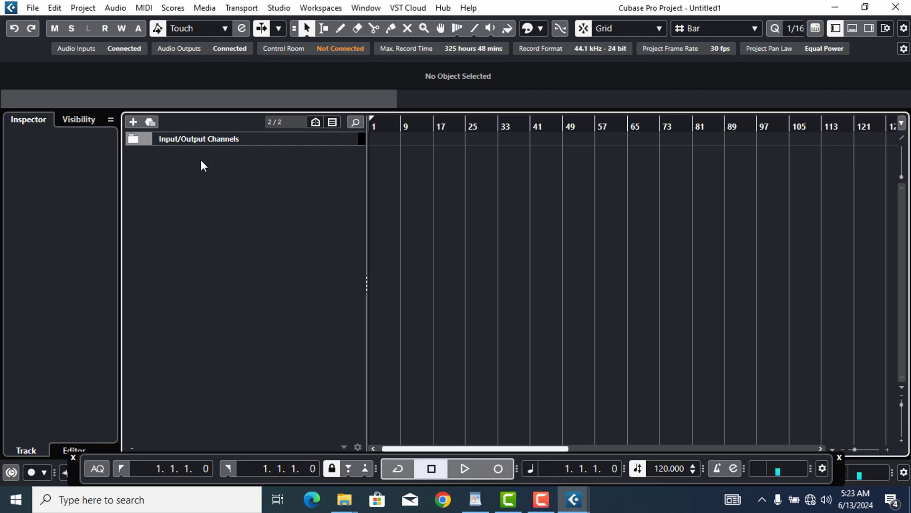
right_click(202, 162)
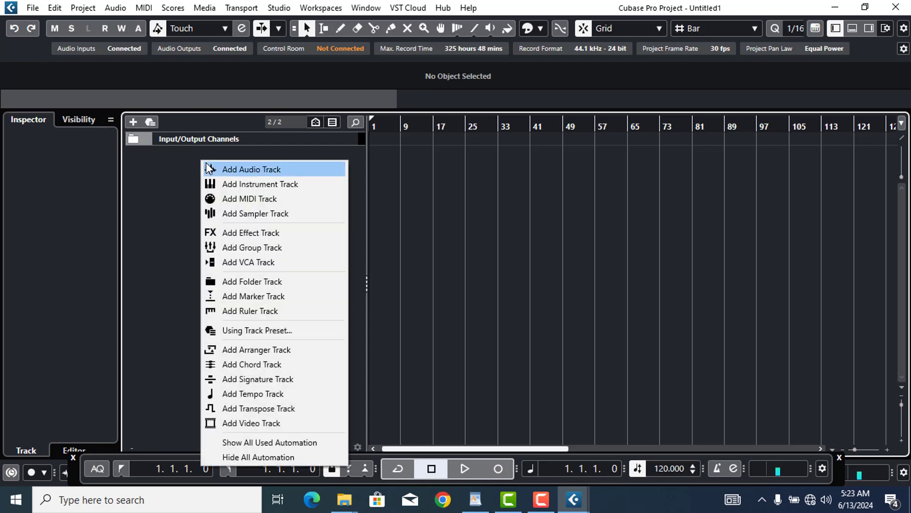
click(215, 167)
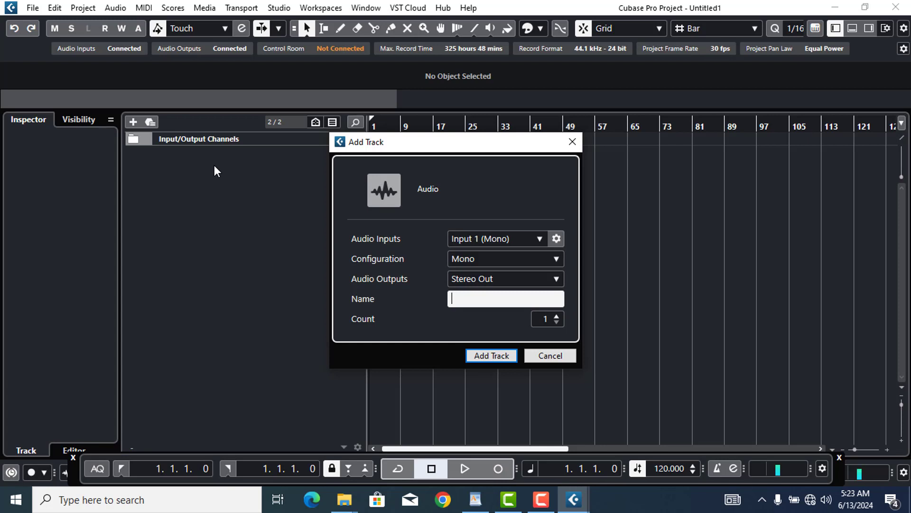
click(551, 358)
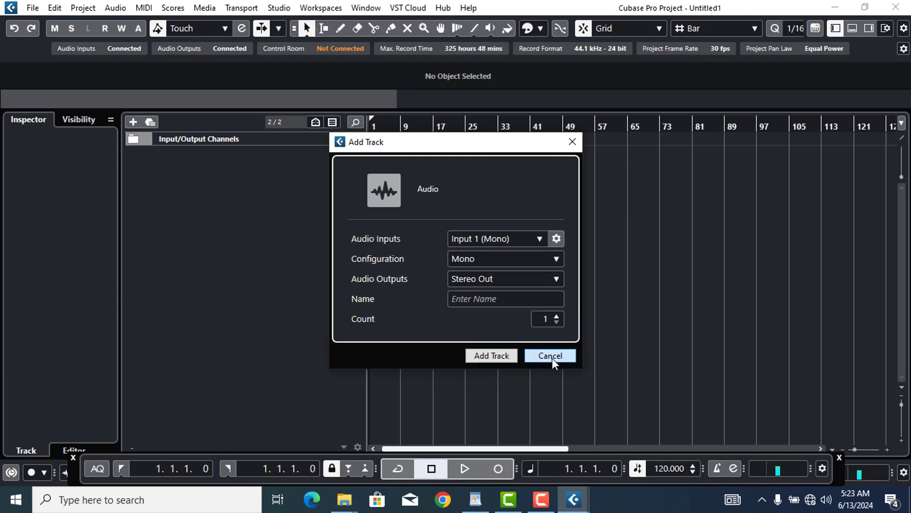
right_click(289, 214)
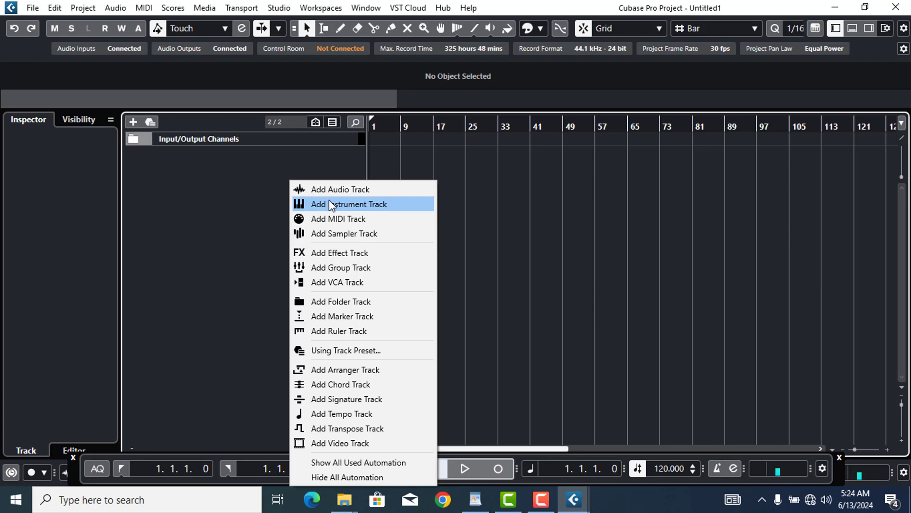
click(353, 190)
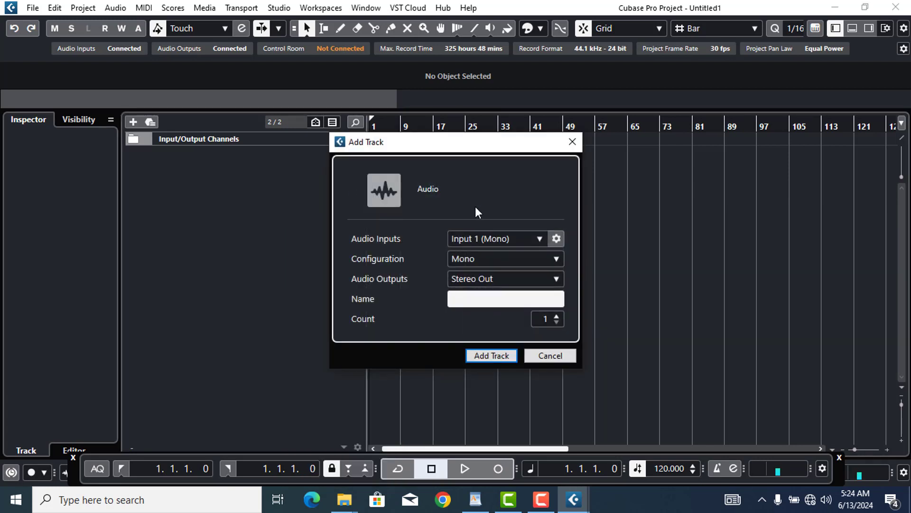
Keep Input 1 (Mono) as the track input and Mono as the configuration
click(540, 240)
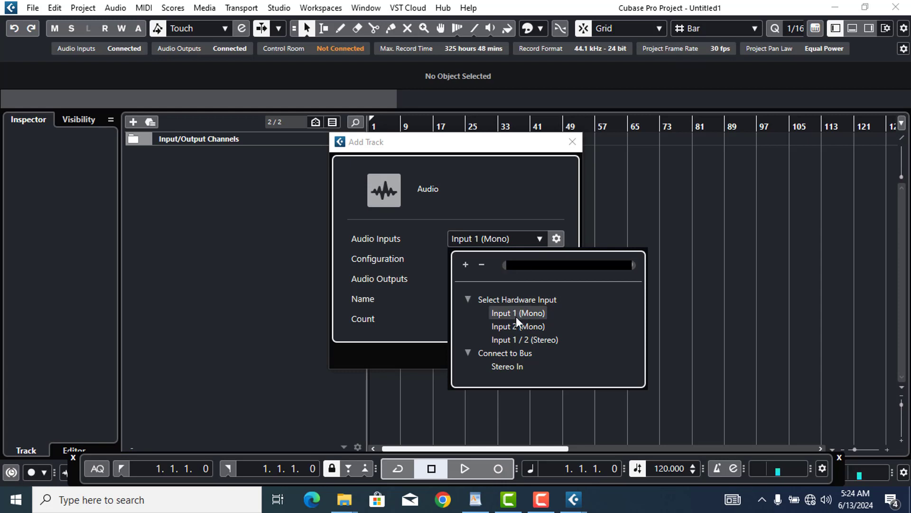
click(493, 184)
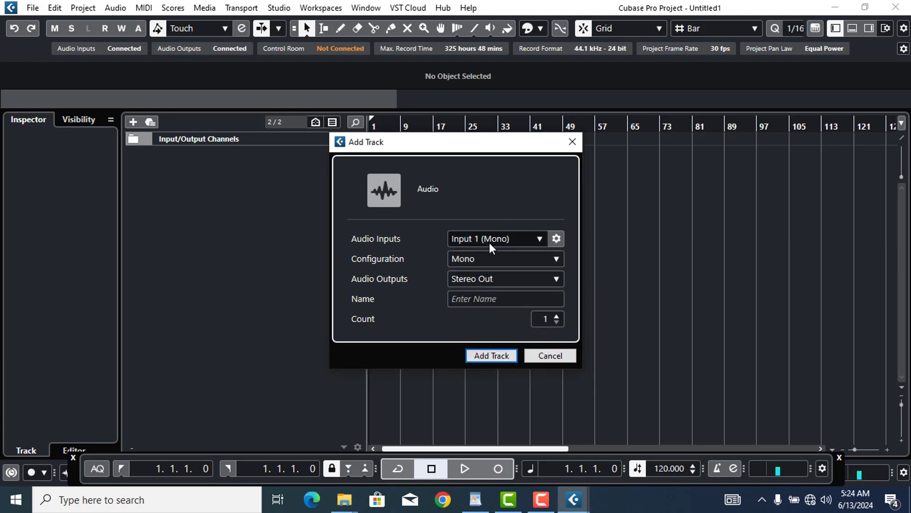
click(519, 258)
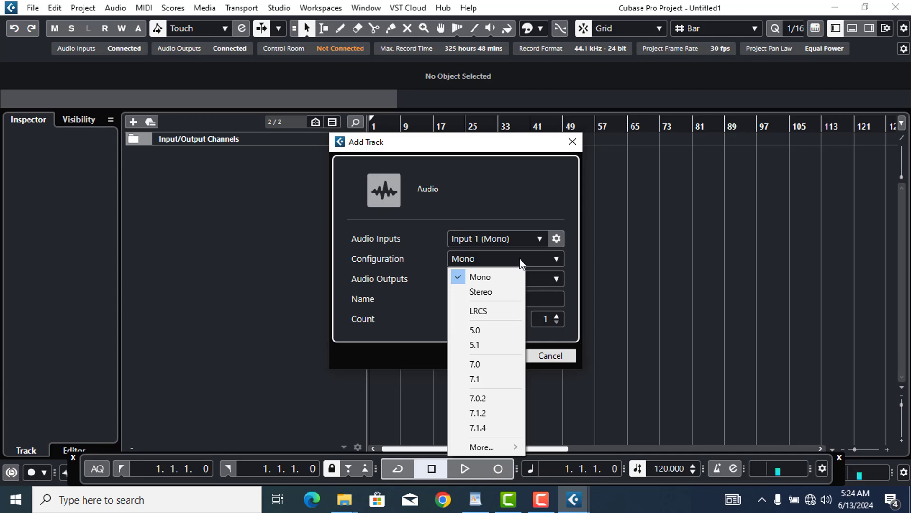
click(494, 278)
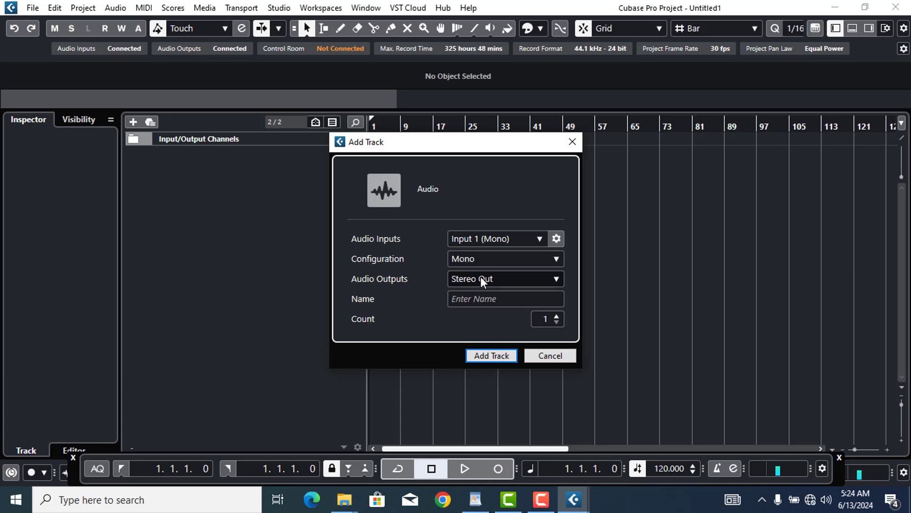
Name the tracks 'lead vocal', set the count to 5 and add them
click(482, 300)
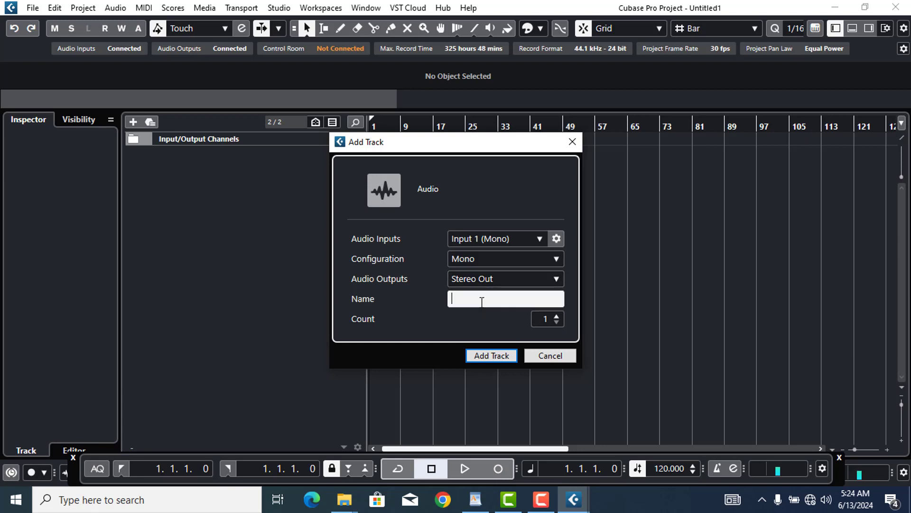
text(lead vocal)
click(435, 325)
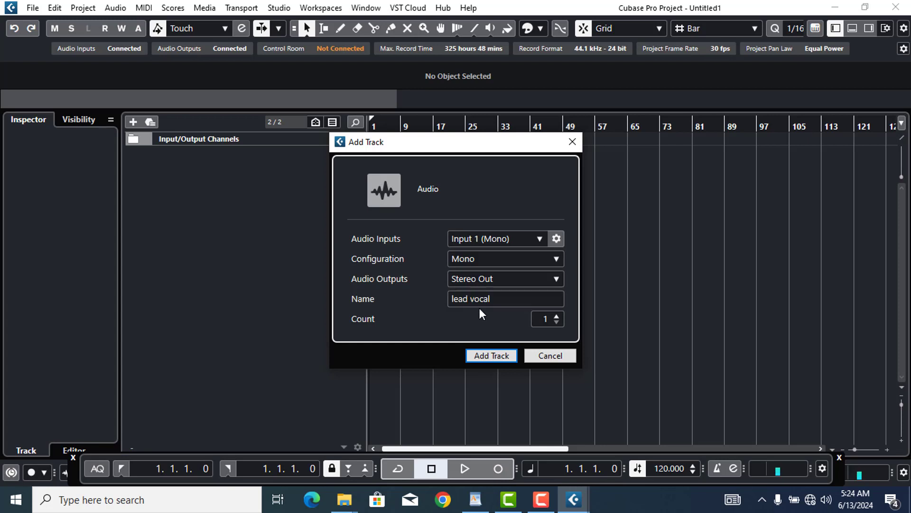
click(503, 298)
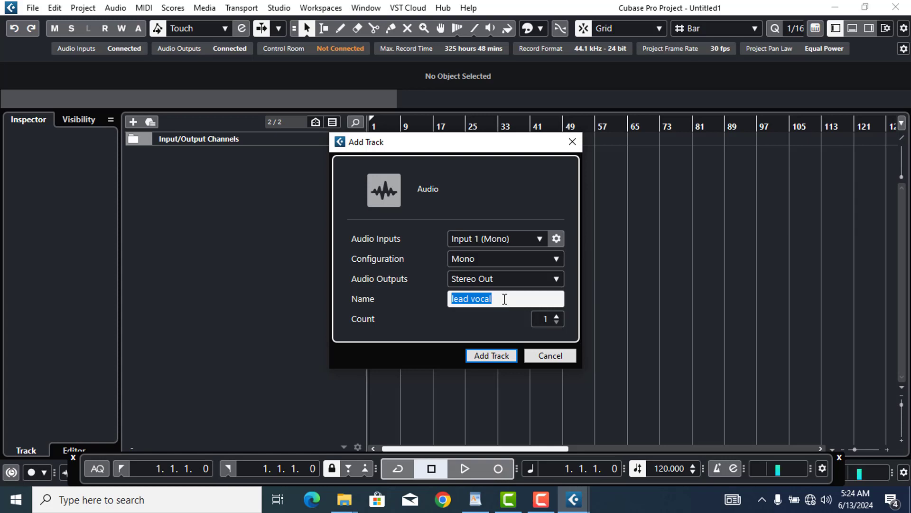
click(556, 316)
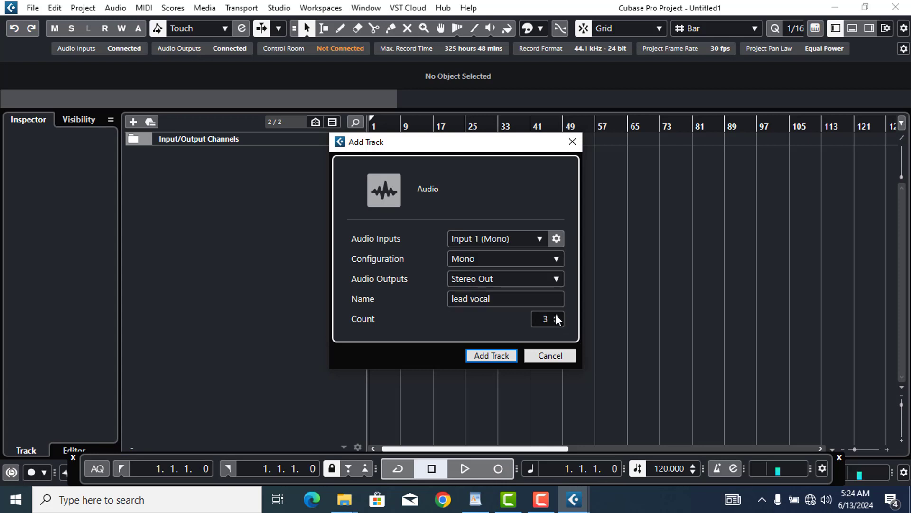
click(557, 316)
click(557, 316)
click(491, 356)
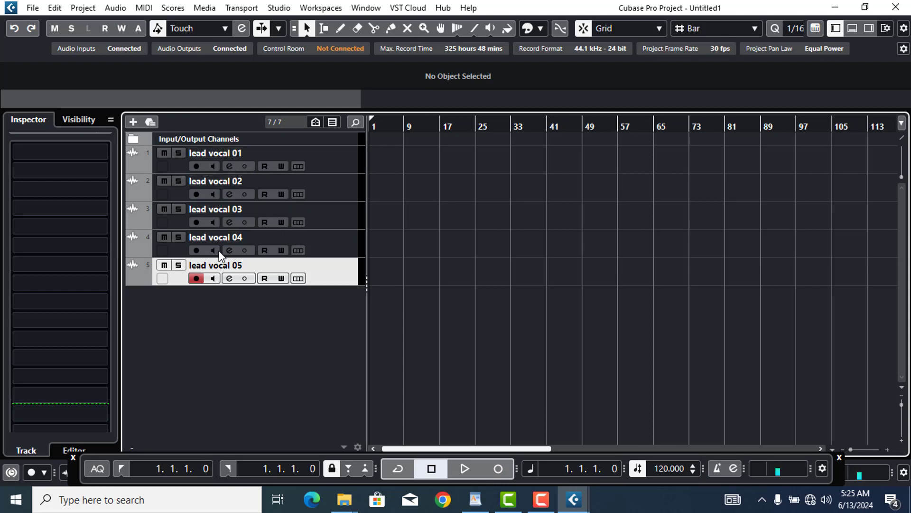
Select and enlarge the lead vocal 01 track, then run a trial recording pass
click(337, 162)
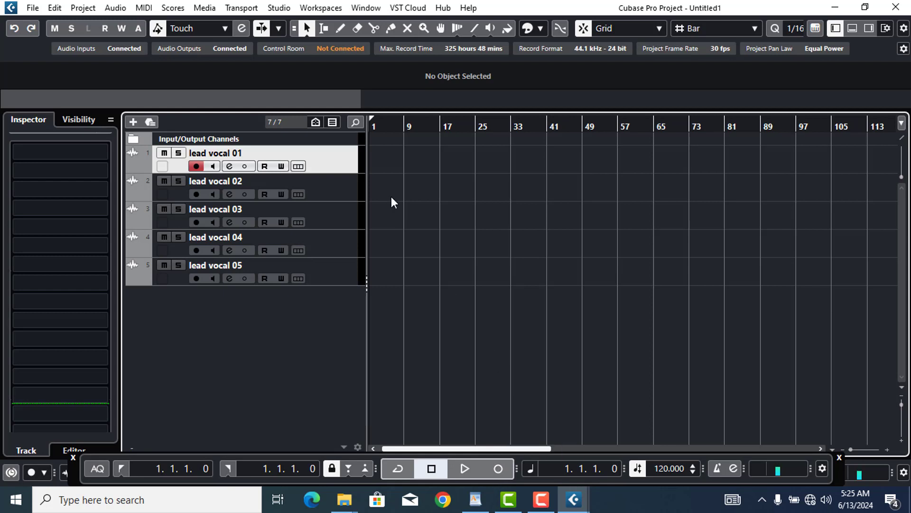
drag(339, 169, 322, 251)
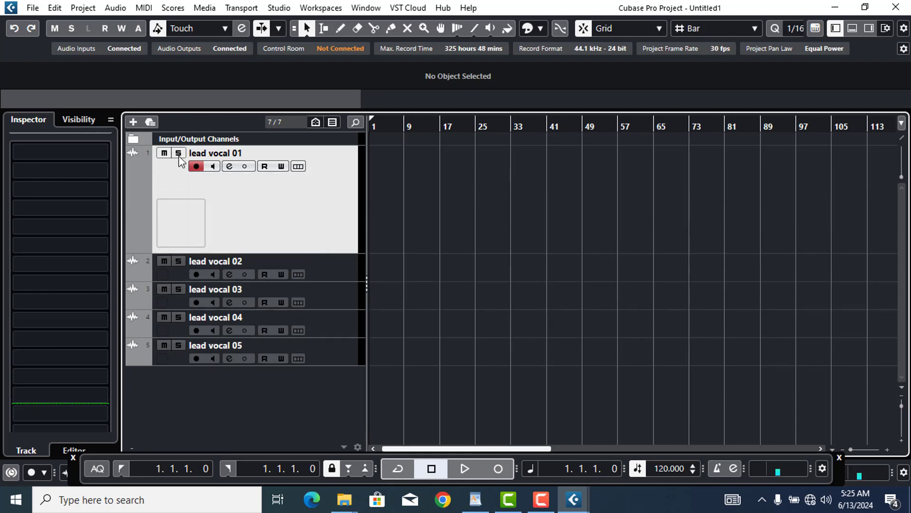
click(196, 166)
click(499, 468)
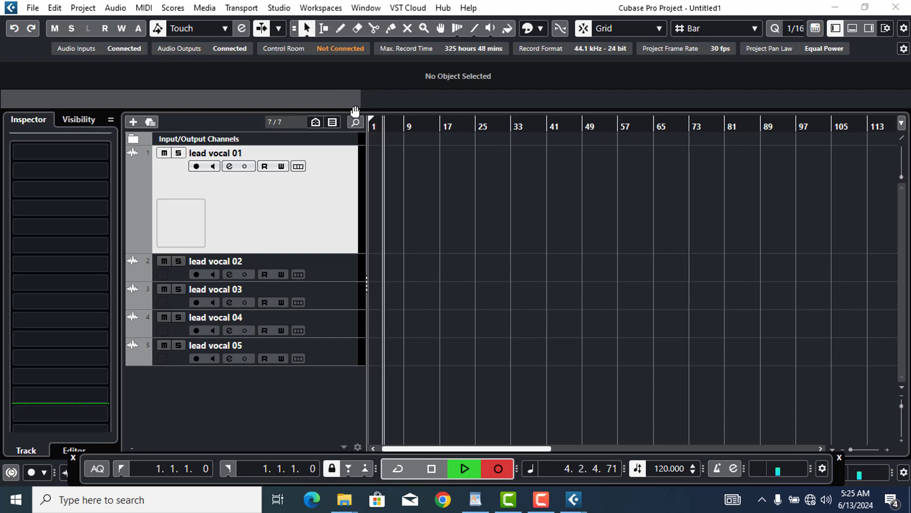
drag(361, 104, 170, 83)
key(space)
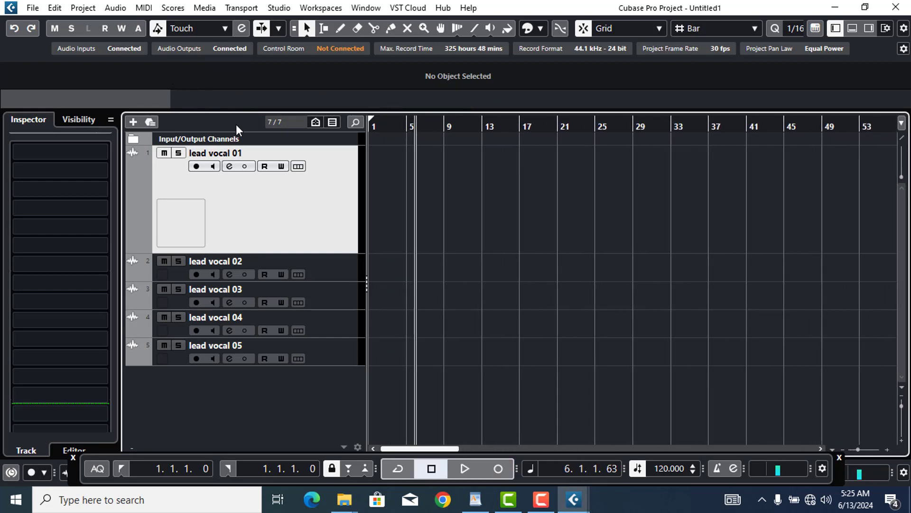
Arm lead vocal 01 and record a take from bar 1, creating lead vocal 01_01
click(197, 167)
click(372, 129)
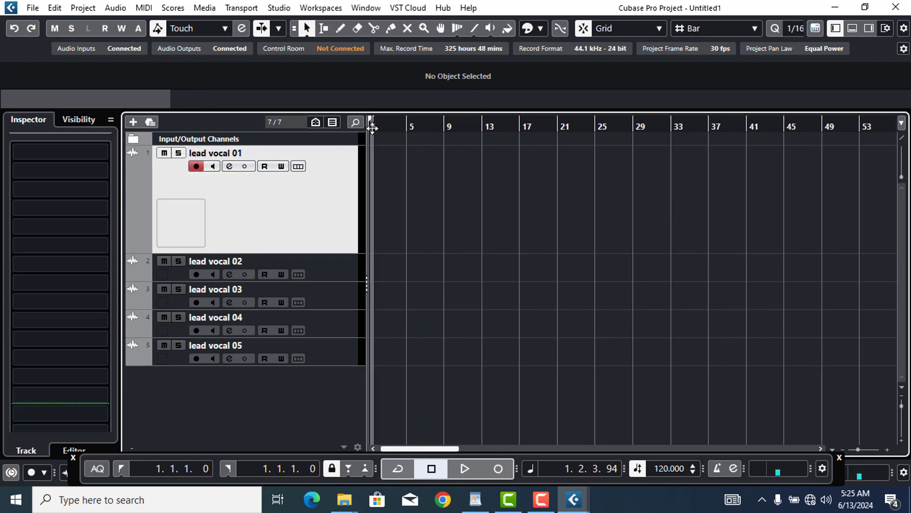
click(504, 465)
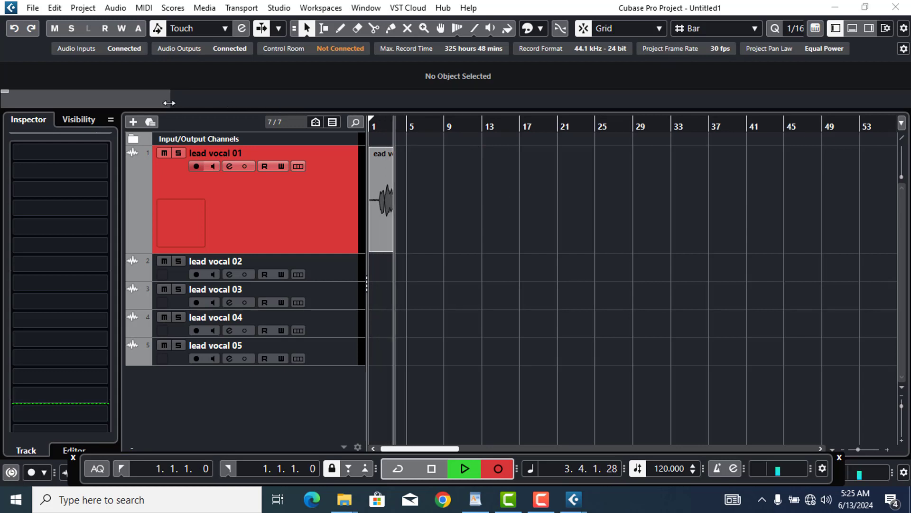
drag(170, 99, 103, 99)
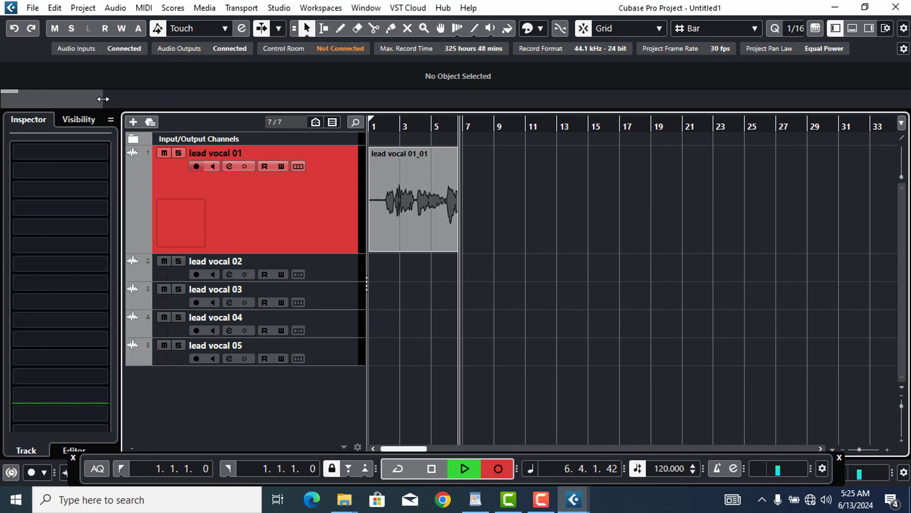
key(space)
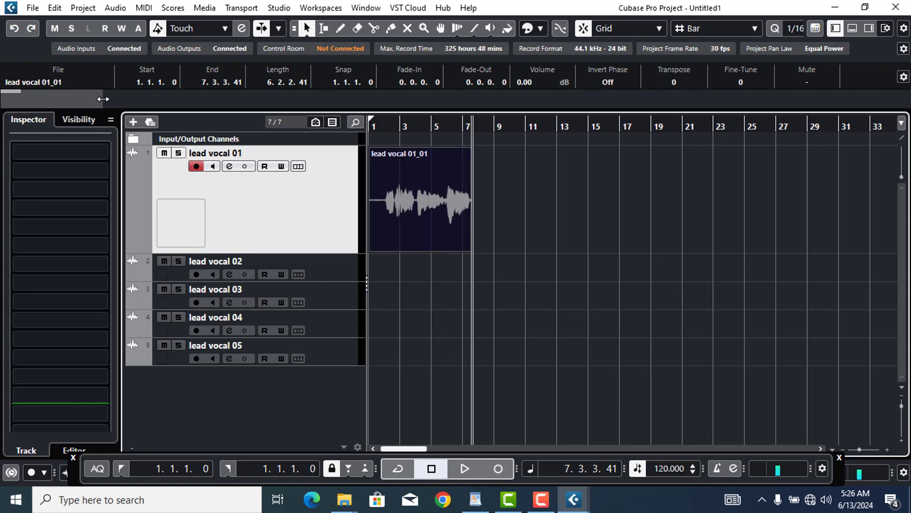
click(278, 8)
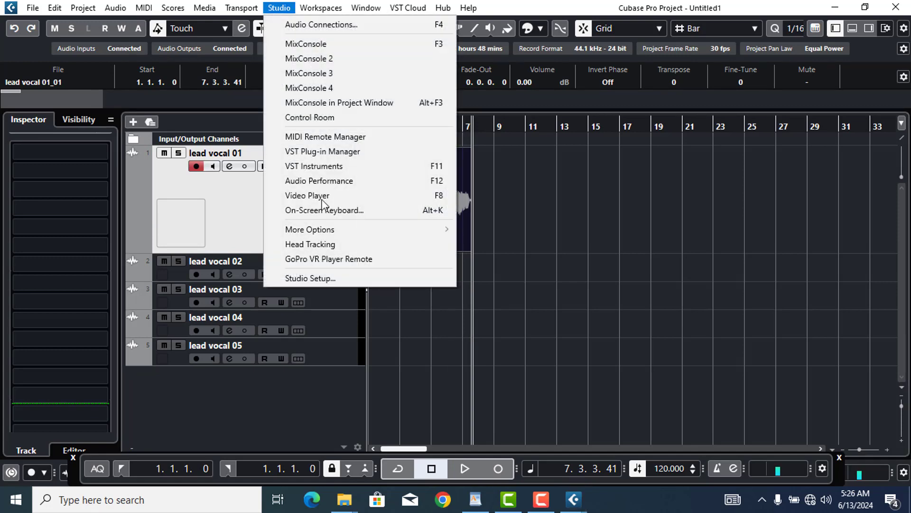
Switch the ASIO driver to FL Studio ASIO in Studio Setup and close it
click(355, 278)
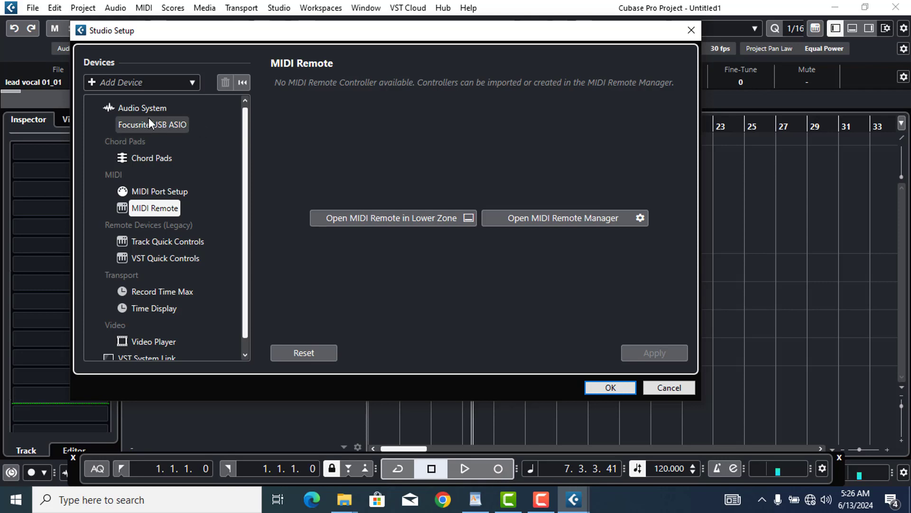
click(144, 112)
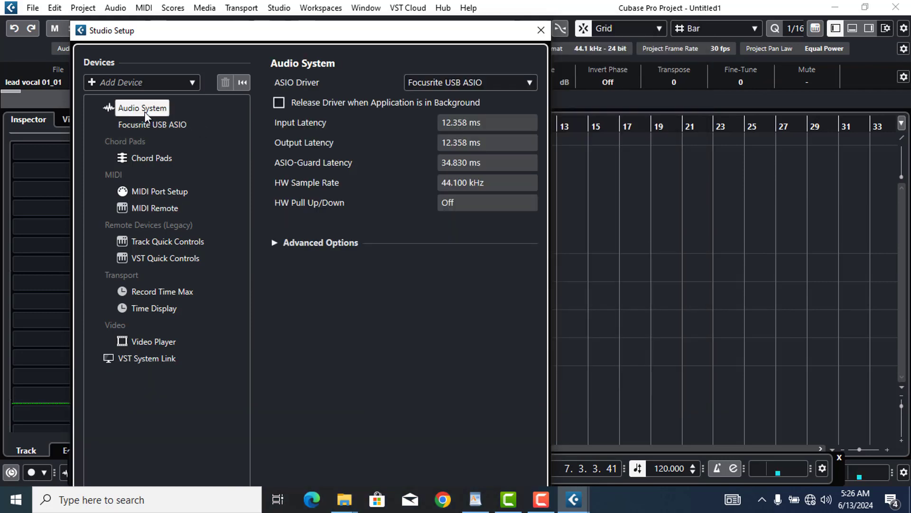
click(468, 81)
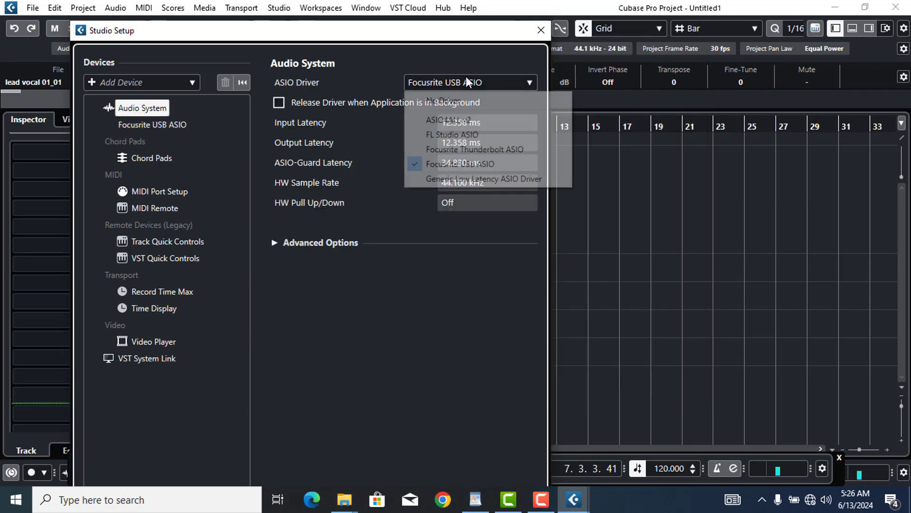
click(458, 134)
click(423, 266)
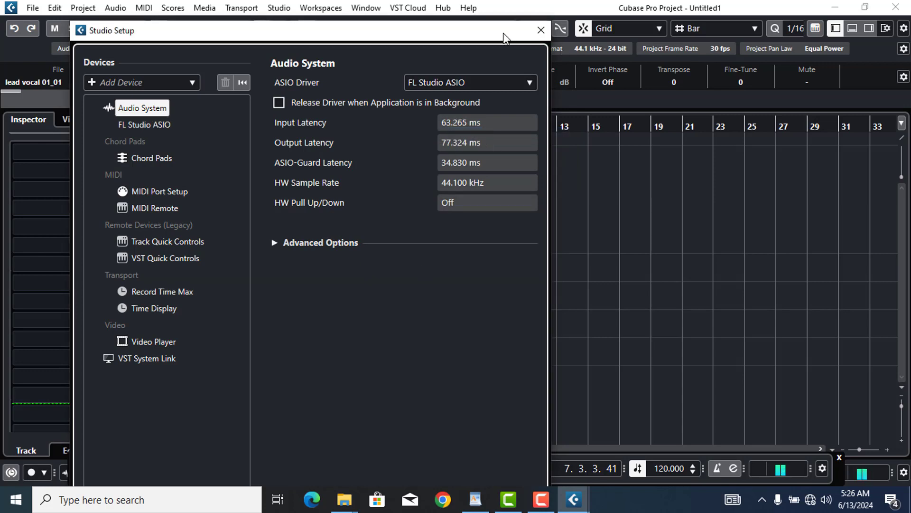
drag(504, 37, 587, 27)
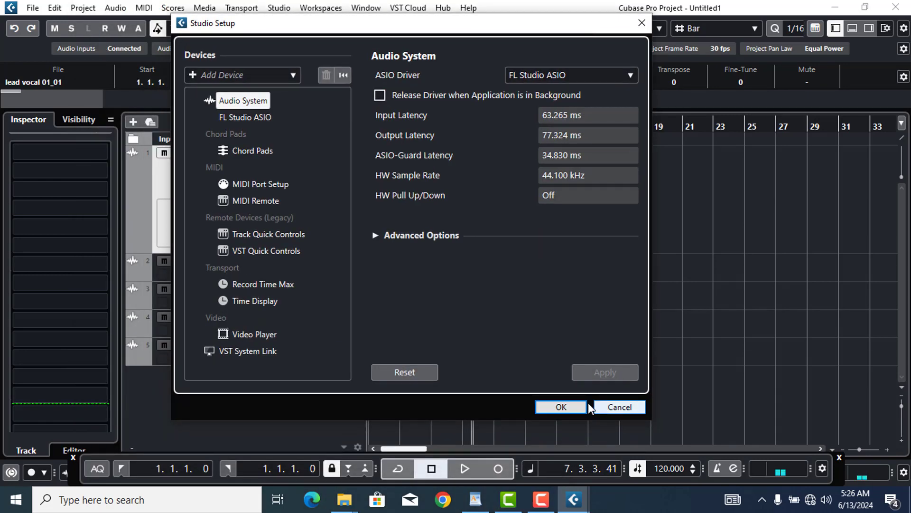
click(559, 407)
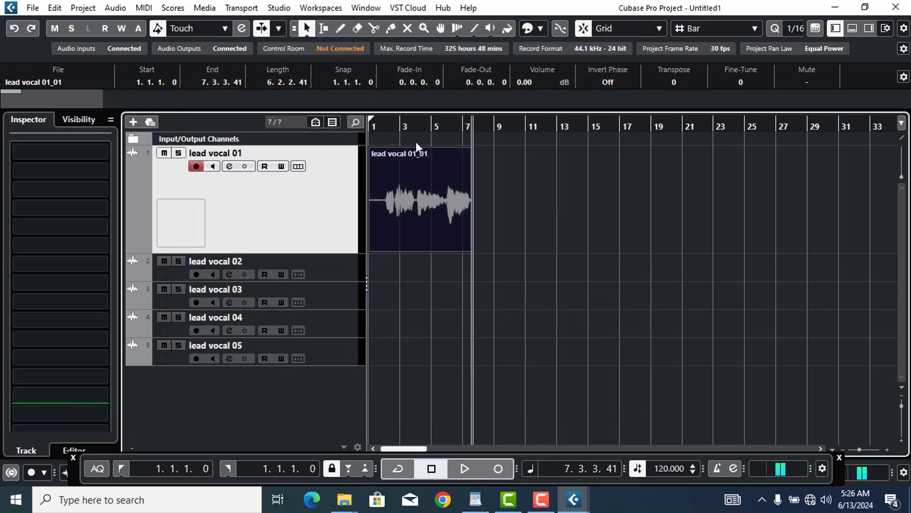
Play back the take from the start, then delete the lead vocal 01_01 clip
double_click(384, 126)
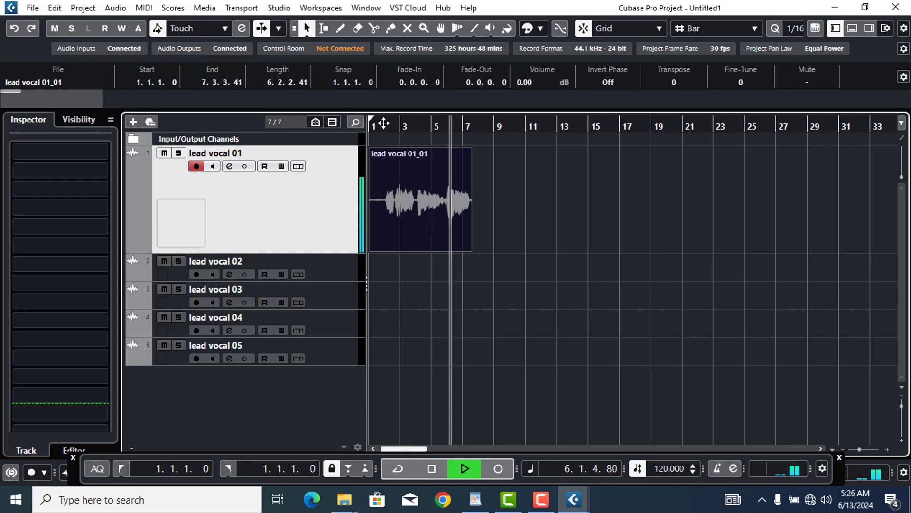
key(space)
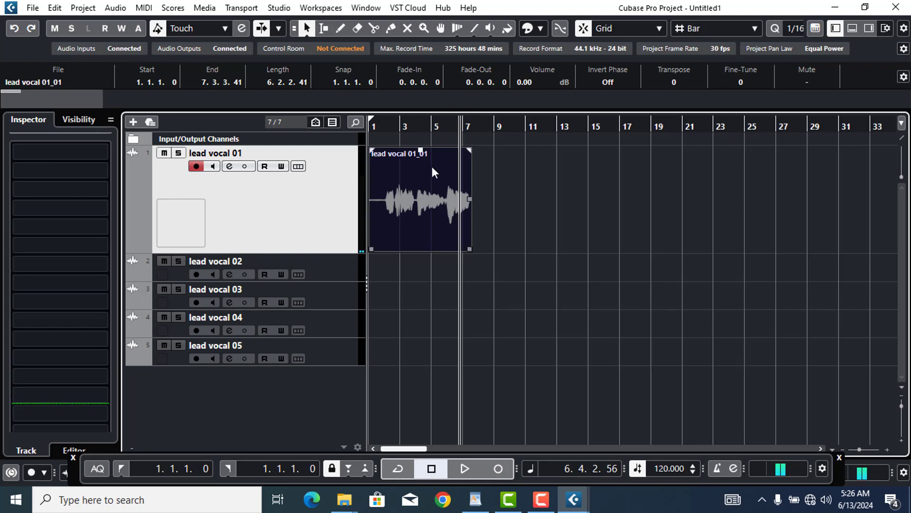
key(Delete)
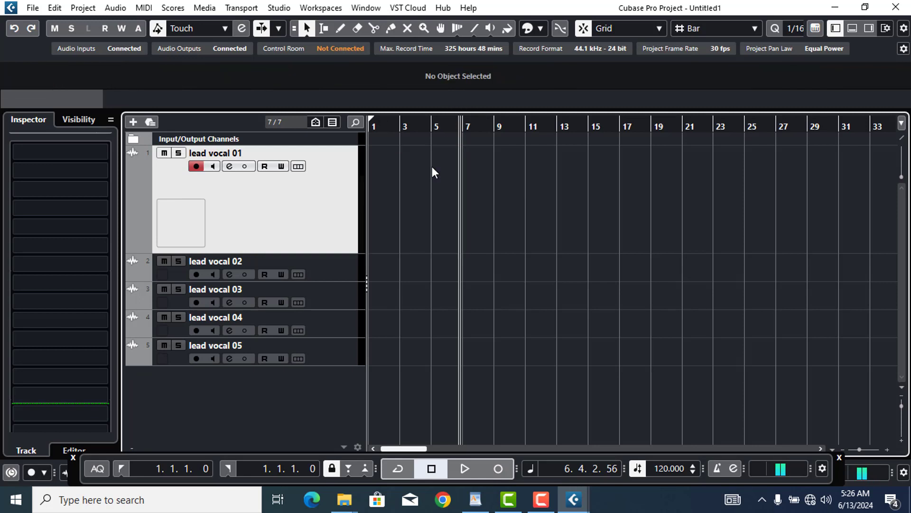
Switch the ASIO driver back to Focusrite USB ASIO and close Studio Setup
click(282, 12)
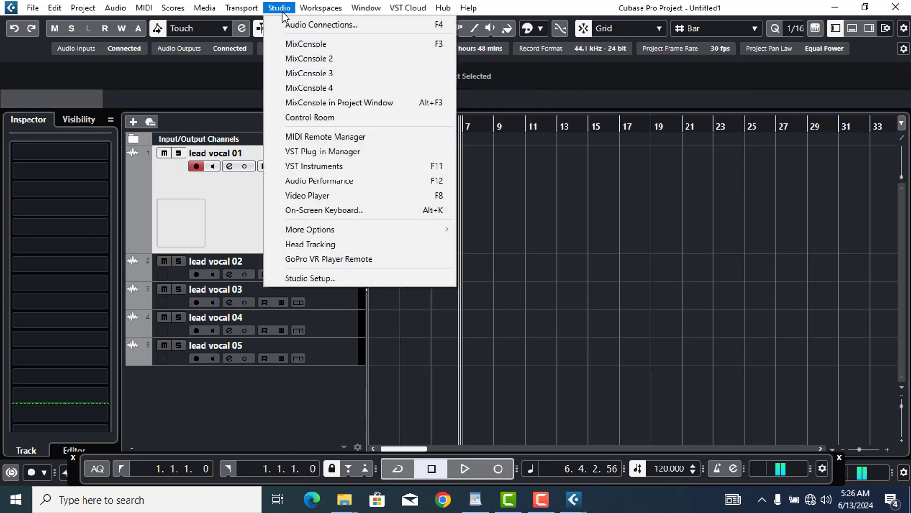
click(327, 277)
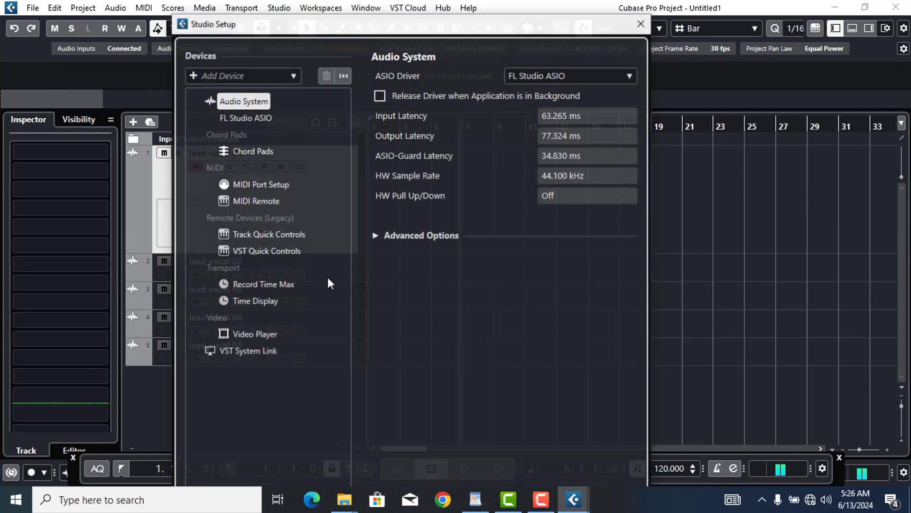
click(559, 74)
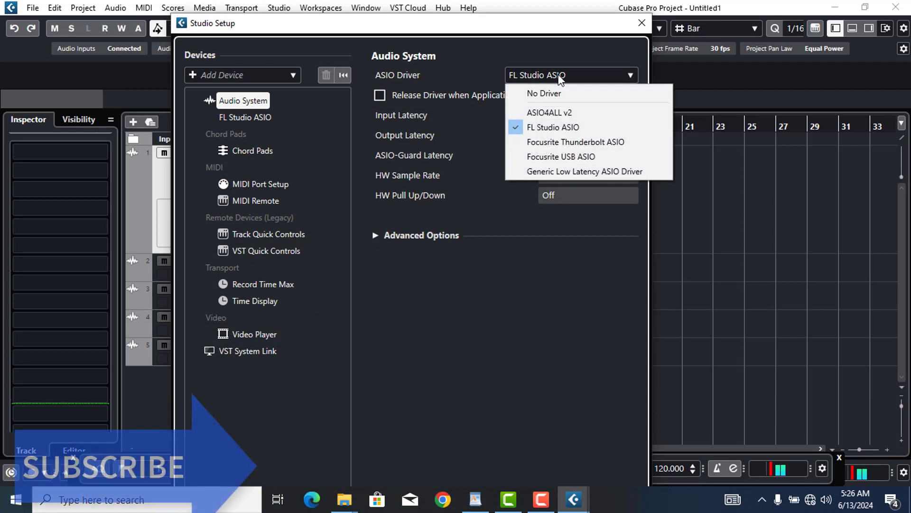
click(559, 157)
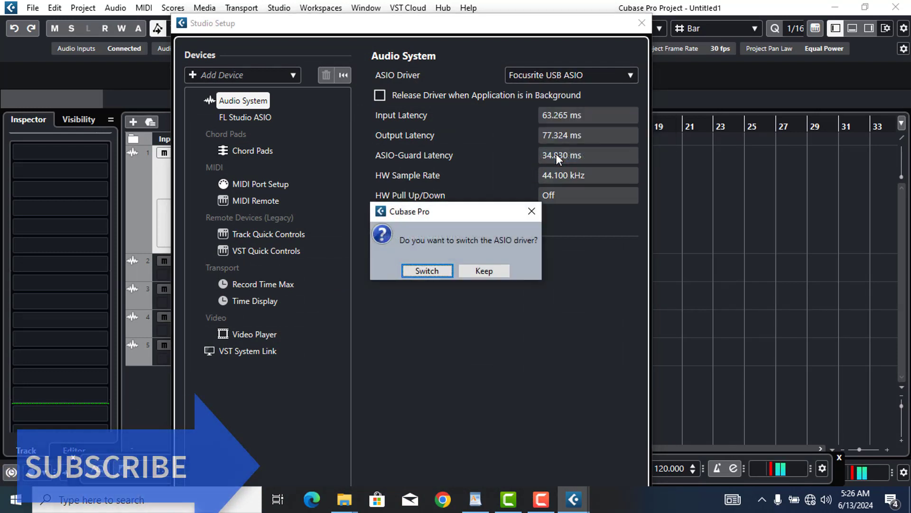
click(429, 270)
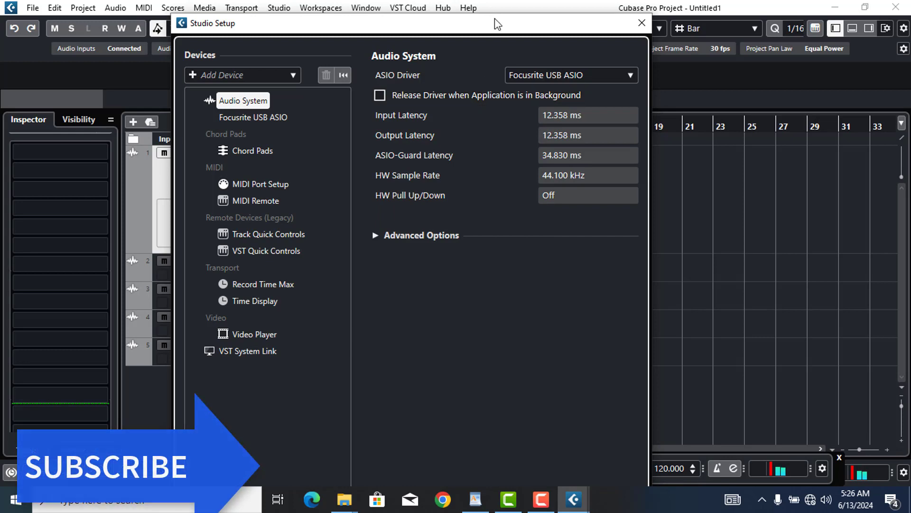
drag(496, 16, 515, 21)
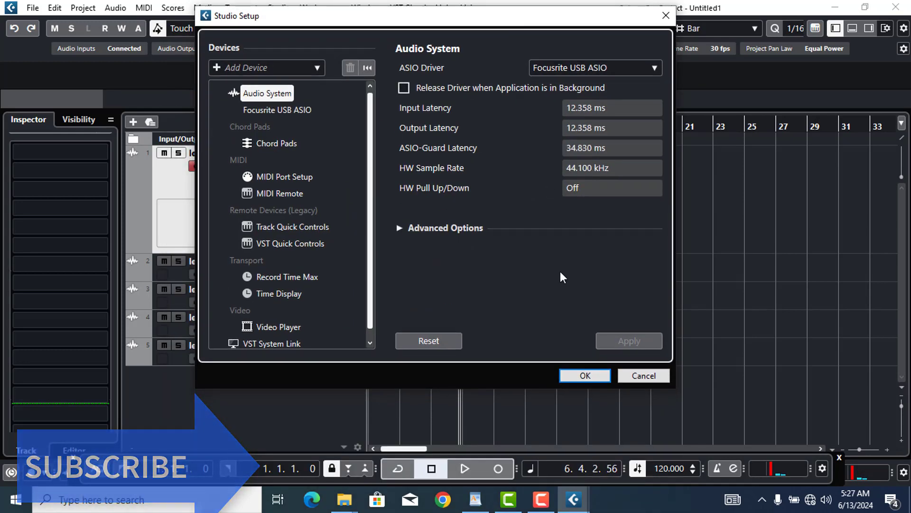
click(587, 377)
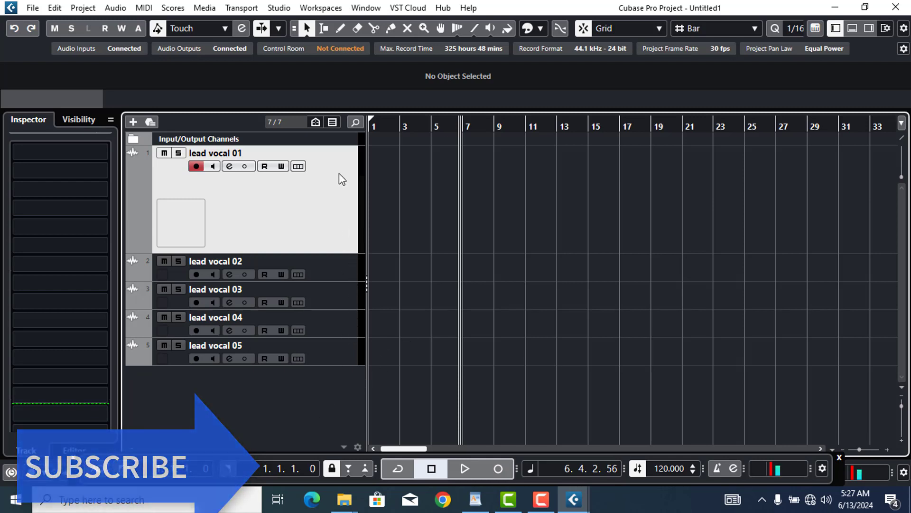
click(337, 263)
Move lead vocal 03 below lead vocal 04 and add an MT-PowerDrumKit instrument track
drag(336, 295, 342, 331)
click(339, 349)
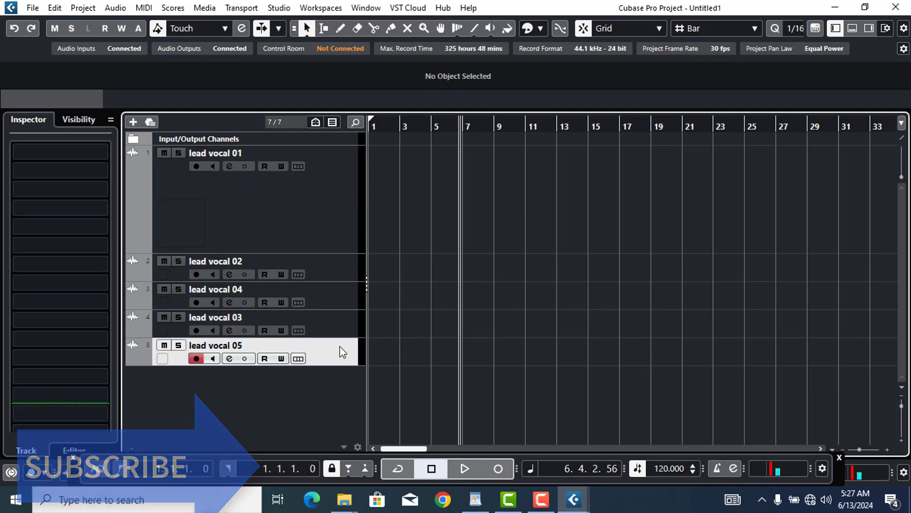
right_click(301, 395)
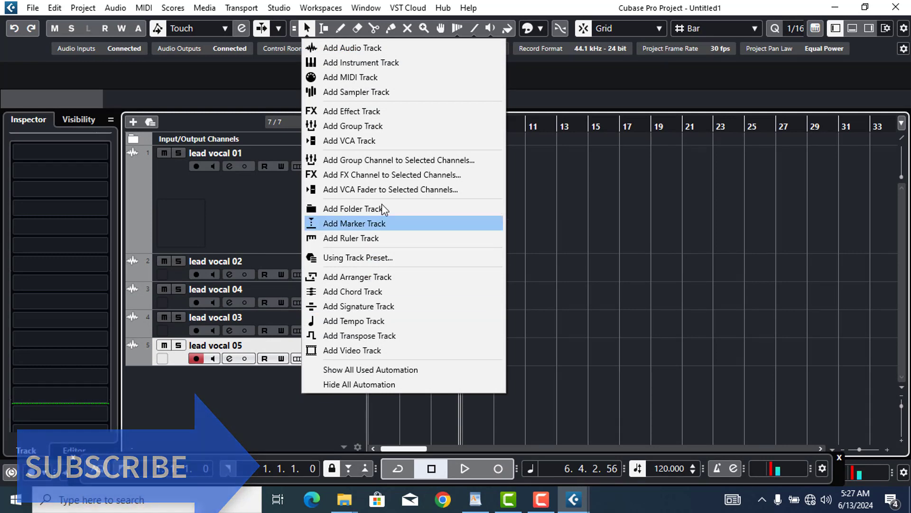
click(406, 67)
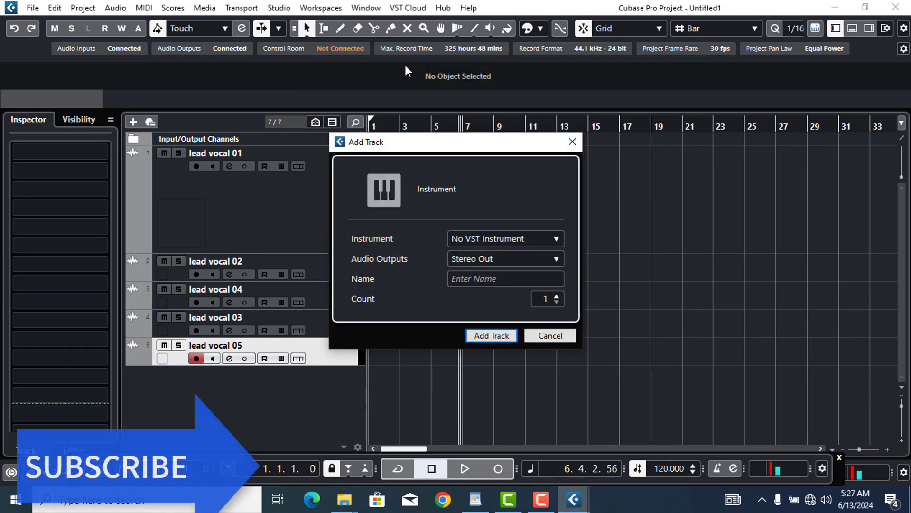
click(510, 236)
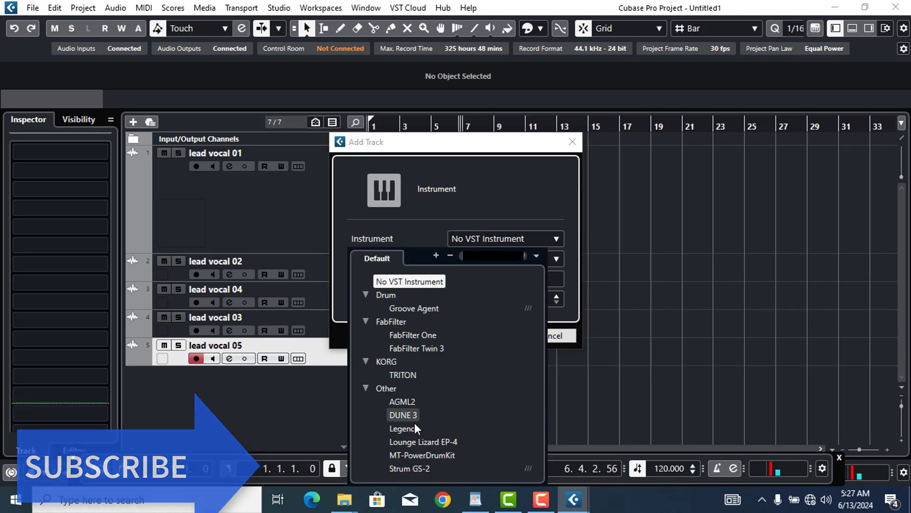
click(427, 454)
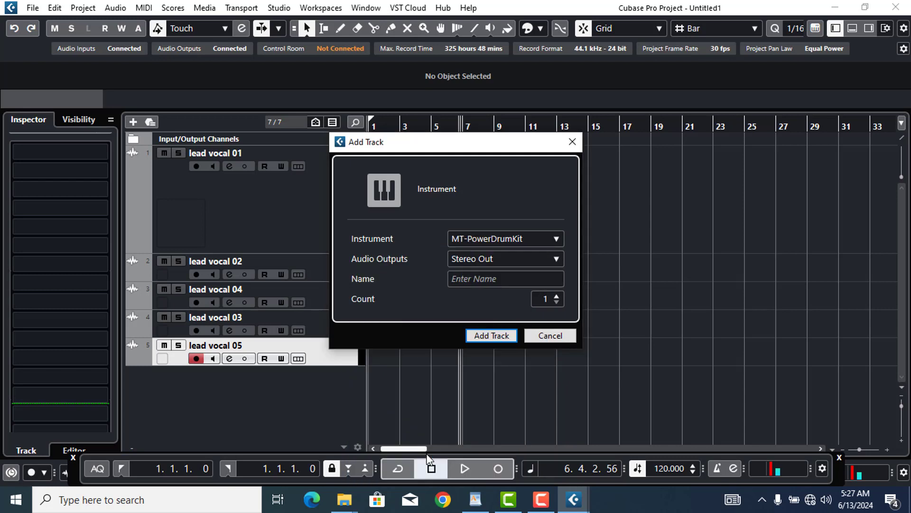
click(494, 334)
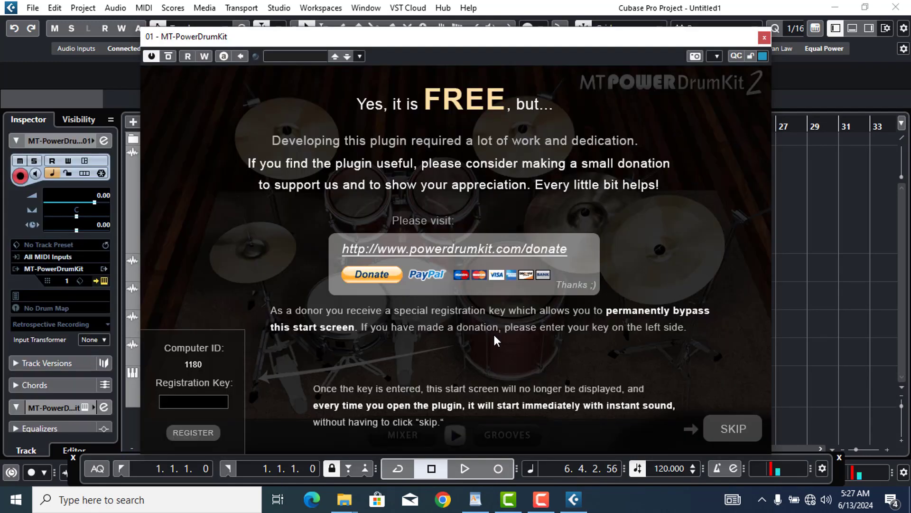
Skip the MT-PowerDrumKit start screen and test the snare in the drum kit
click(726, 429)
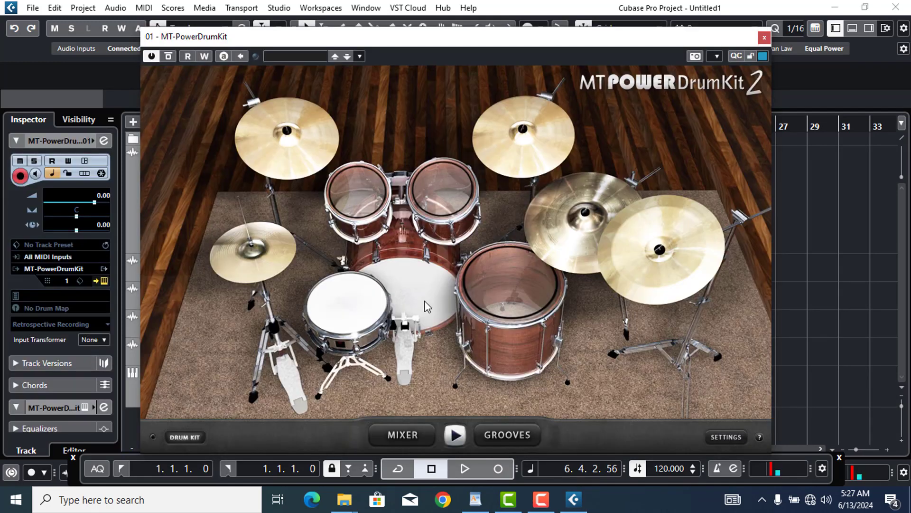
click(345, 309)
drag(428, 36, 423, 67)
Switch the ASIO driver to FL Studio ASIO in Studio Setup, then test the snare
click(281, 8)
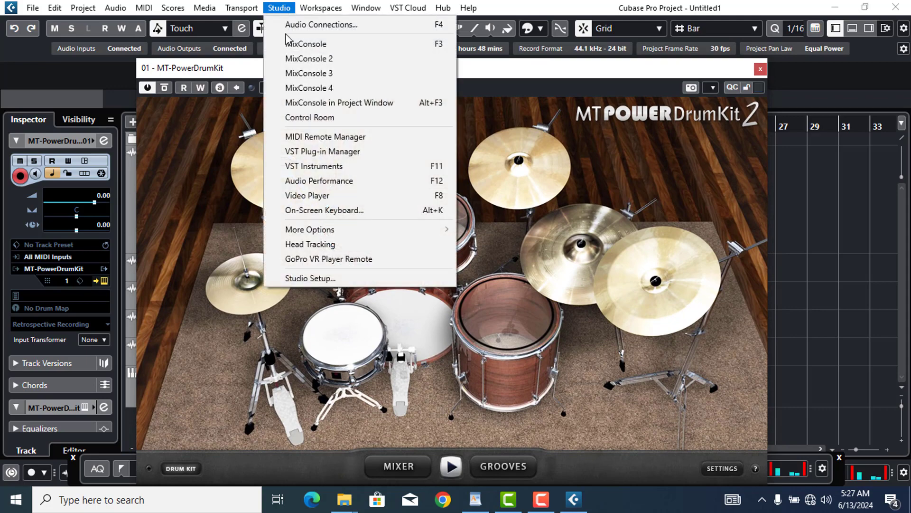
click(332, 279)
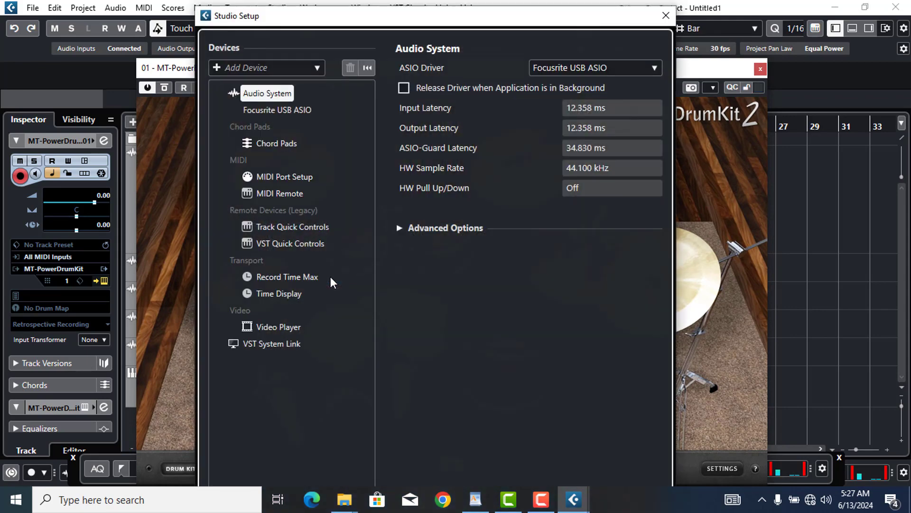
click(604, 68)
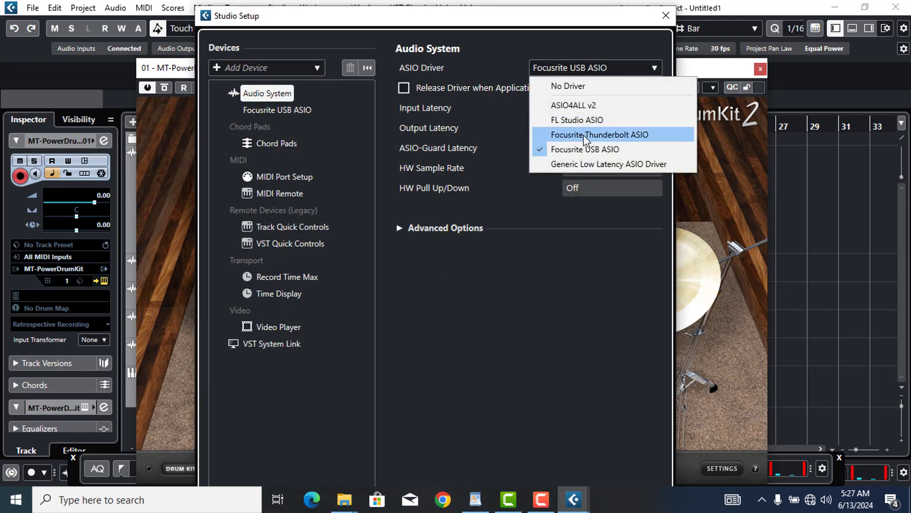
click(583, 121)
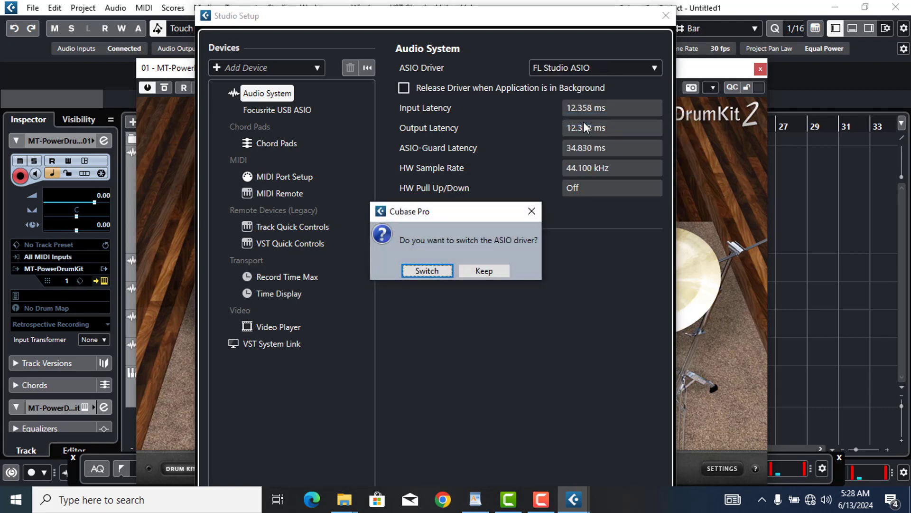
click(427, 271)
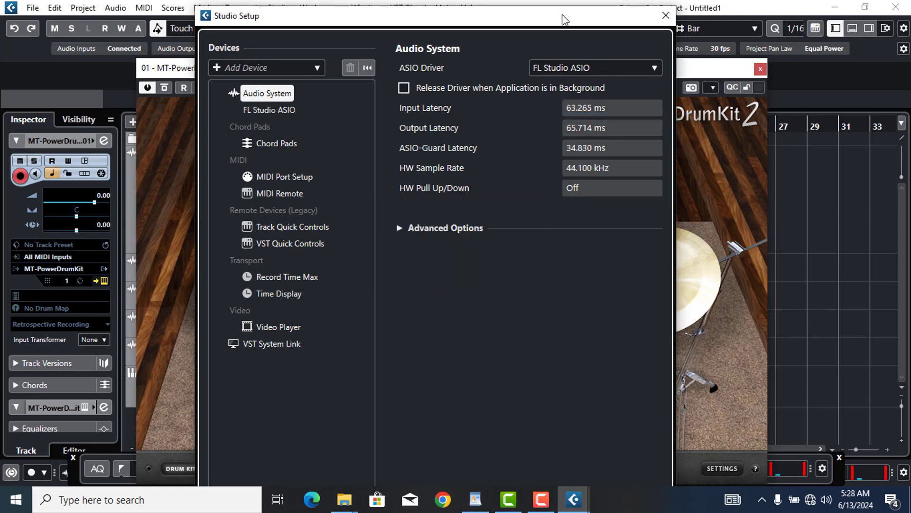
drag(559, 7, 495, 0)
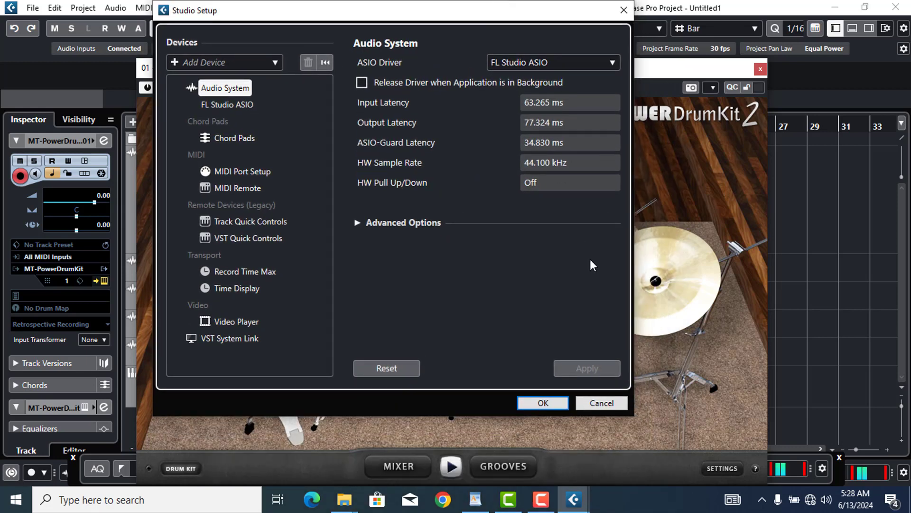
click(545, 402)
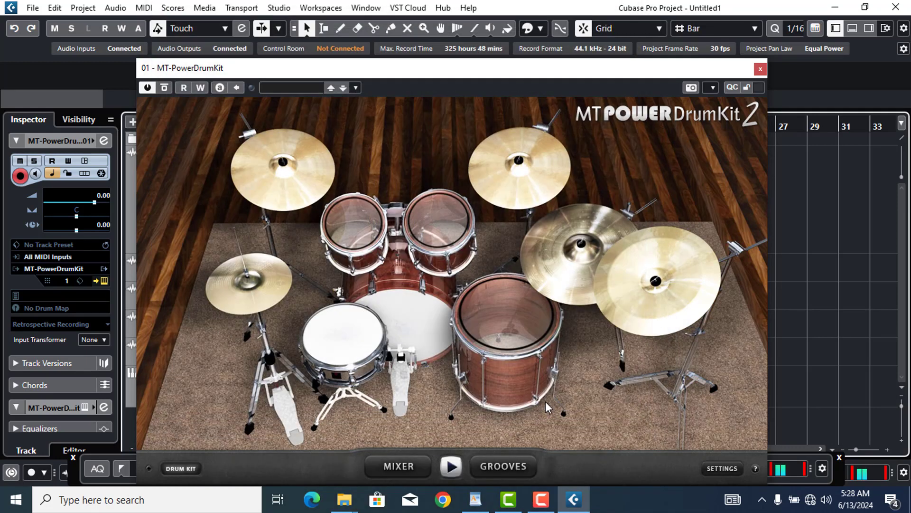
click(331, 347)
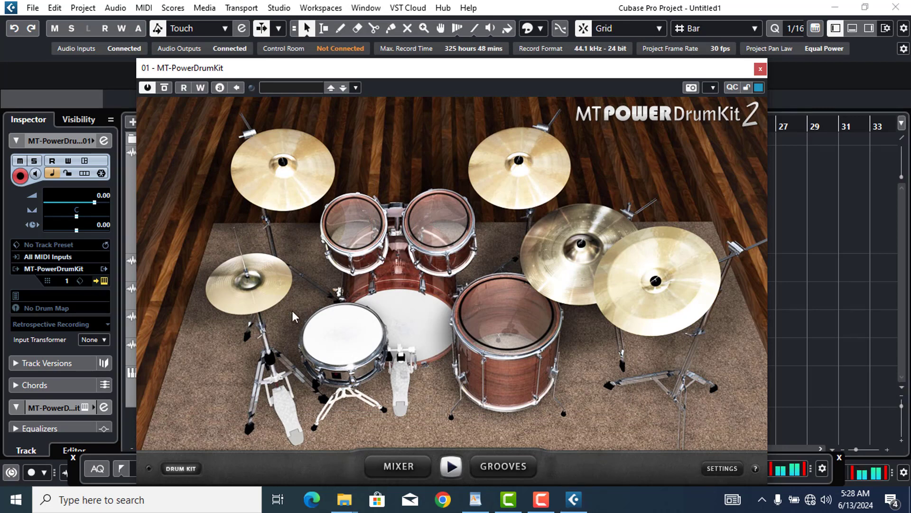
Test the crash cymbal, then add a DUNE 3 instrument track named DUNE 3 01
click(296, 186)
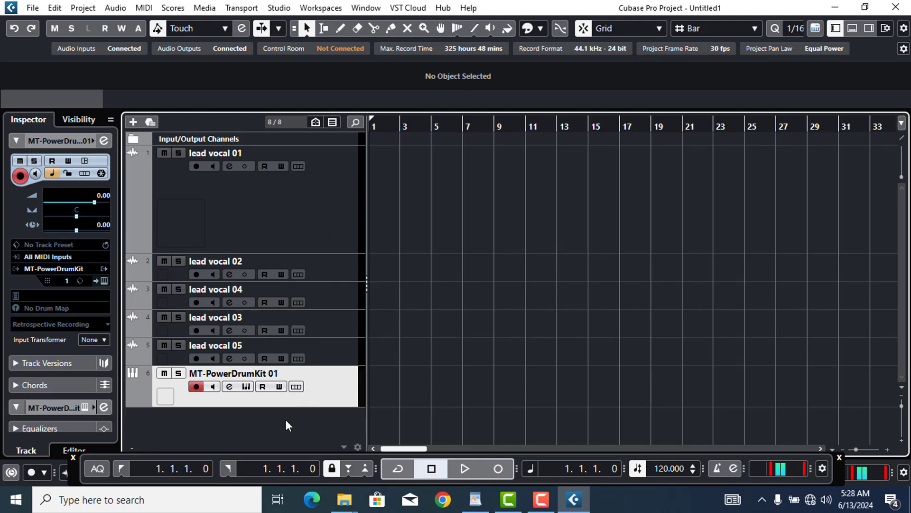
right_click(286, 420)
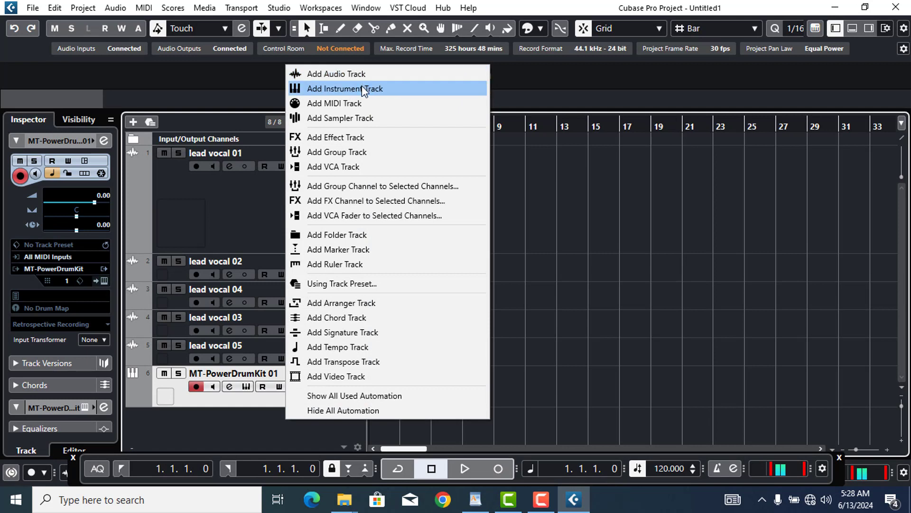
click(362, 90)
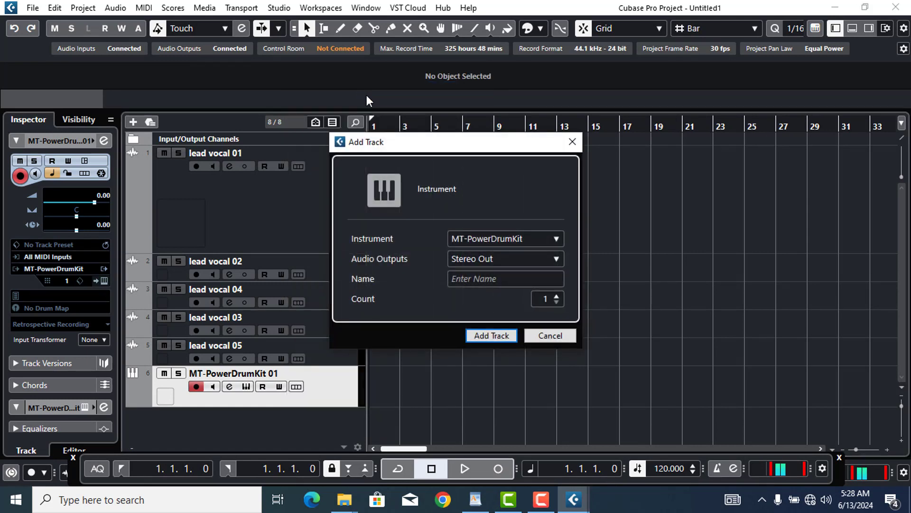
click(510, 240)
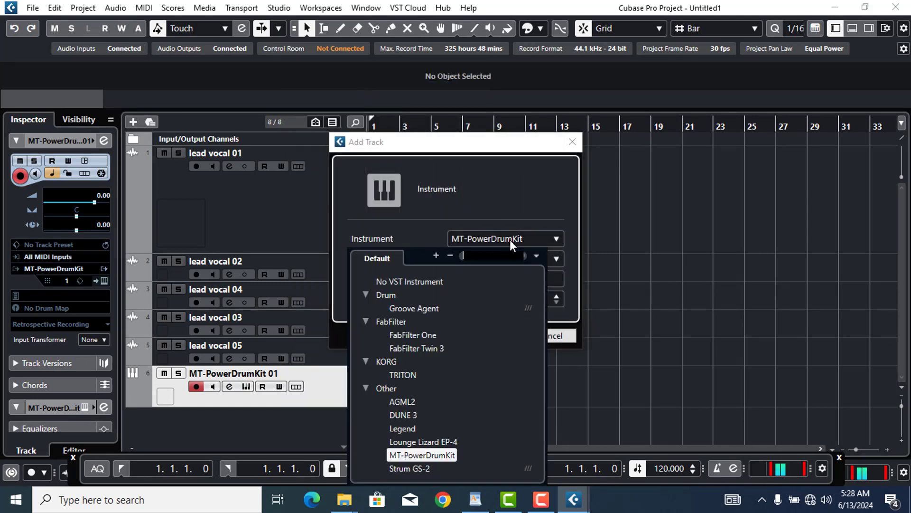
click(447, 416)
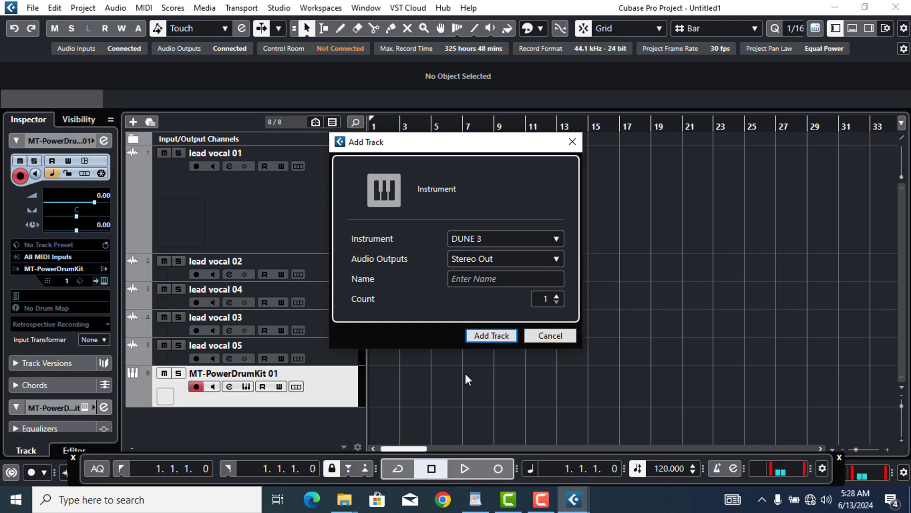
click(494, 335)
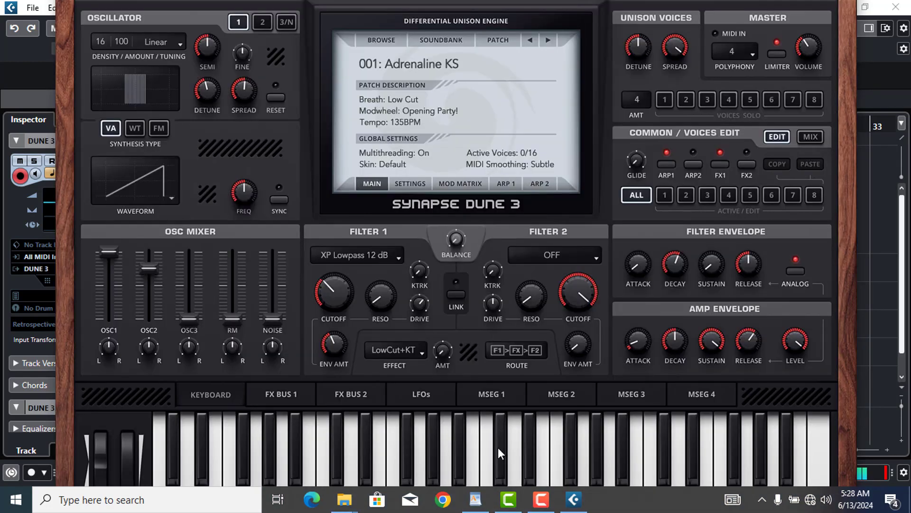
Play a few test notes on DUNE 3 and close its plug-in window
click(498, 447)
click(574, 460)
click(623, 460)
click(679, 458)
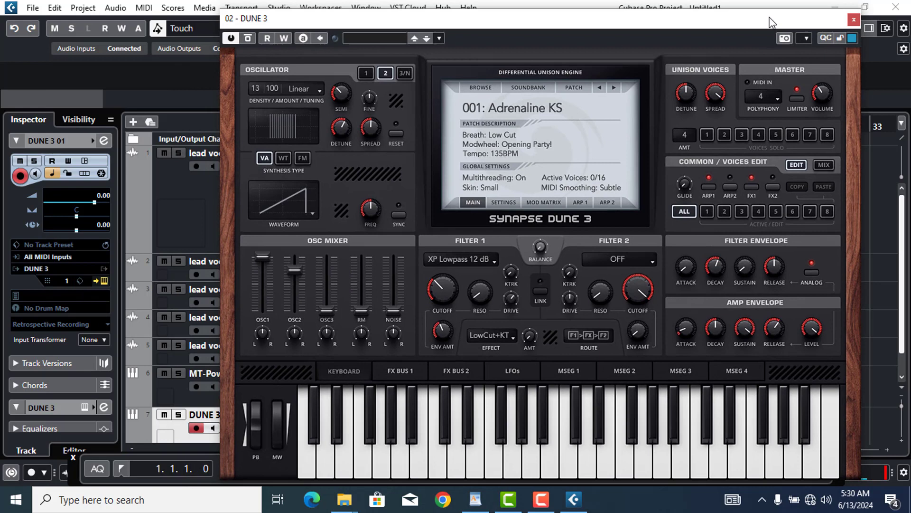
drag(761, 22, 772, 18)
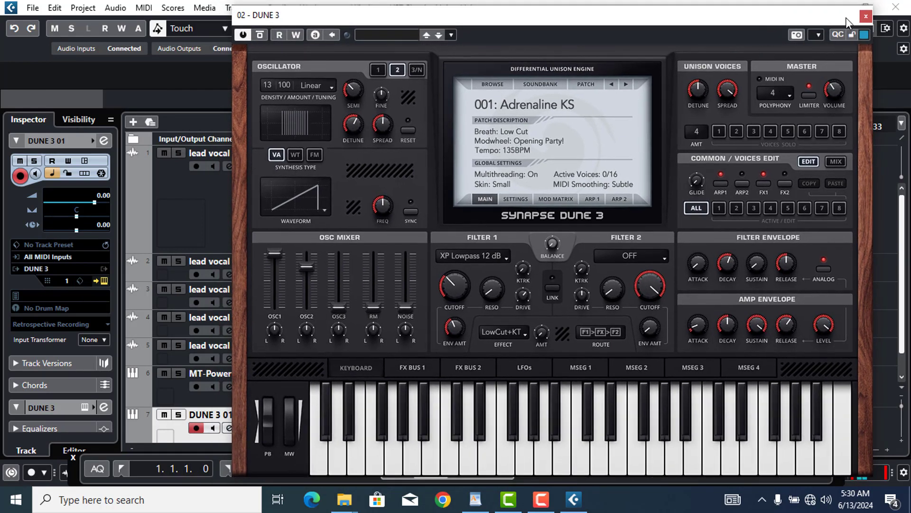
click(866, 17)
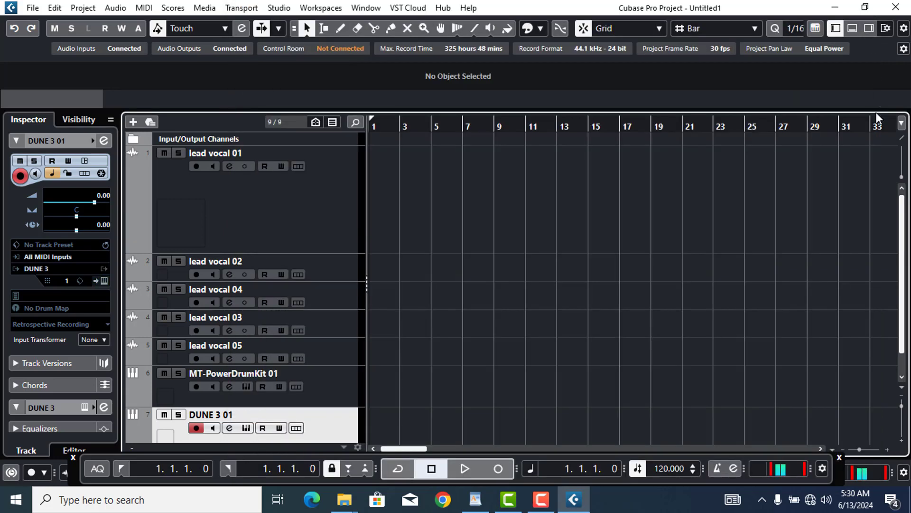
Select lead vocal 01, expand its Inserts in the Inspector, and open the first slot's effect list
scroll(902, 230, down, 2)
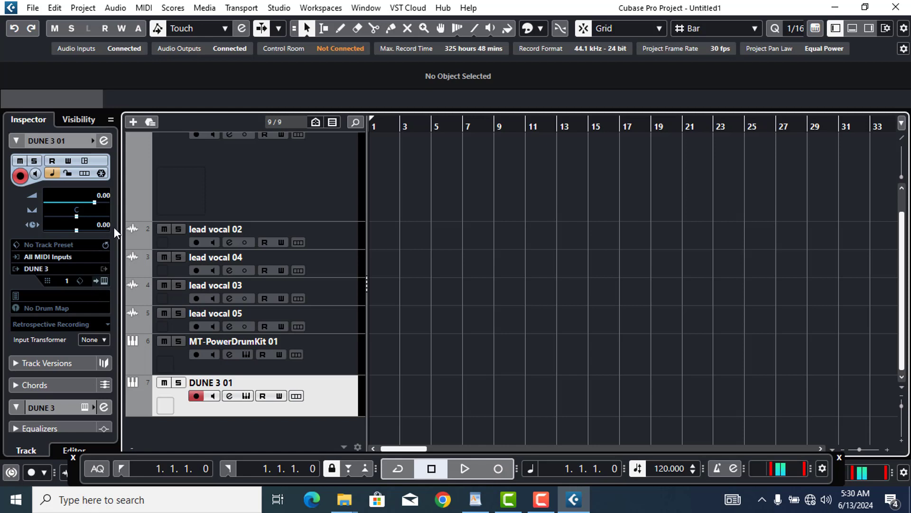
click(325, 208)
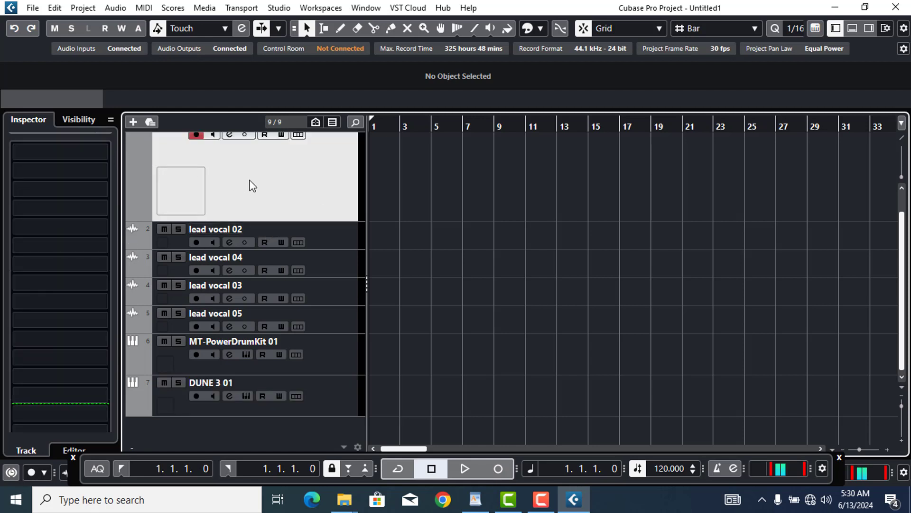
click(111, 160)
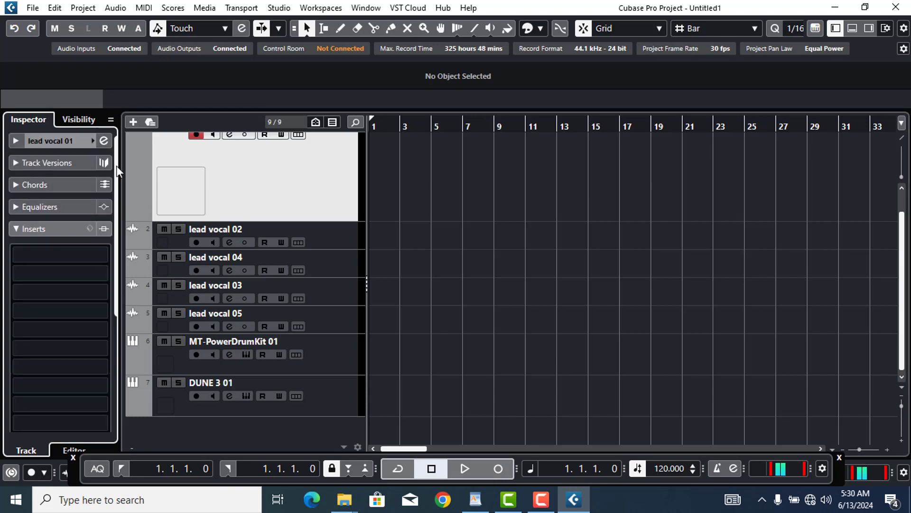
click(55, 139)
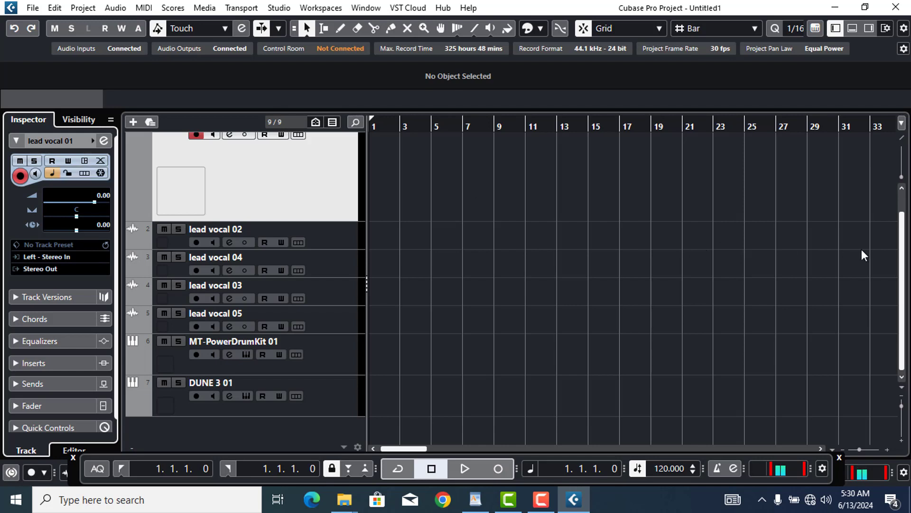
scroll(903, 235, up, 2)
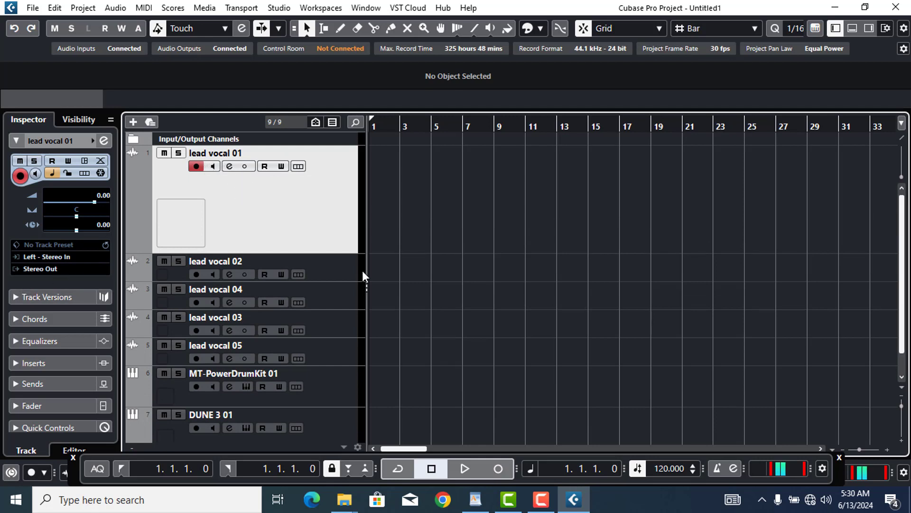
click(339, 271)
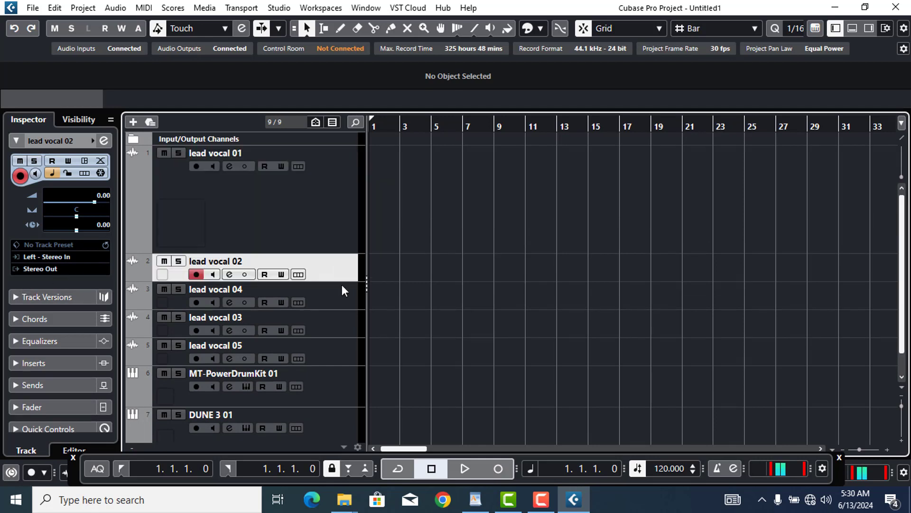
click(339, 297)
click(325, 231)
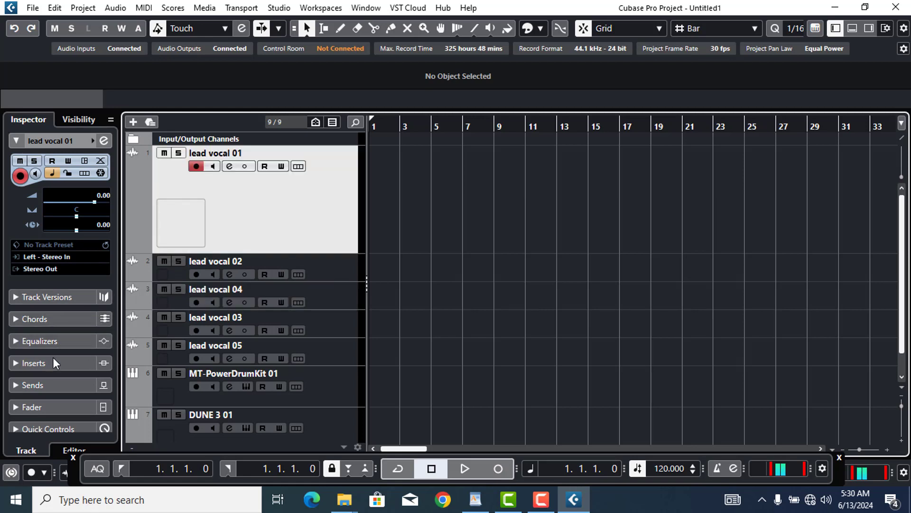
click(68, 365)
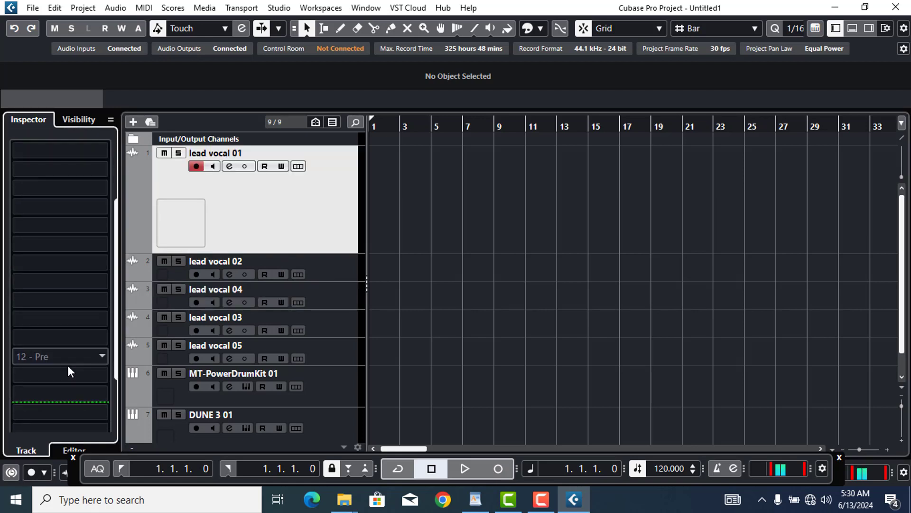
click(74, 153)
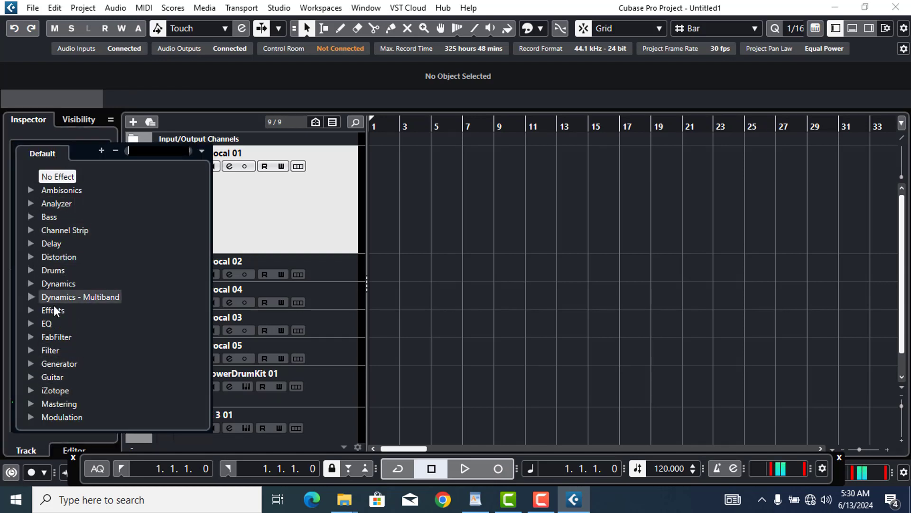
Load API-2500 Mono from Dynamics on the first insert, then set the slot back to No Effect
click(29, 284)
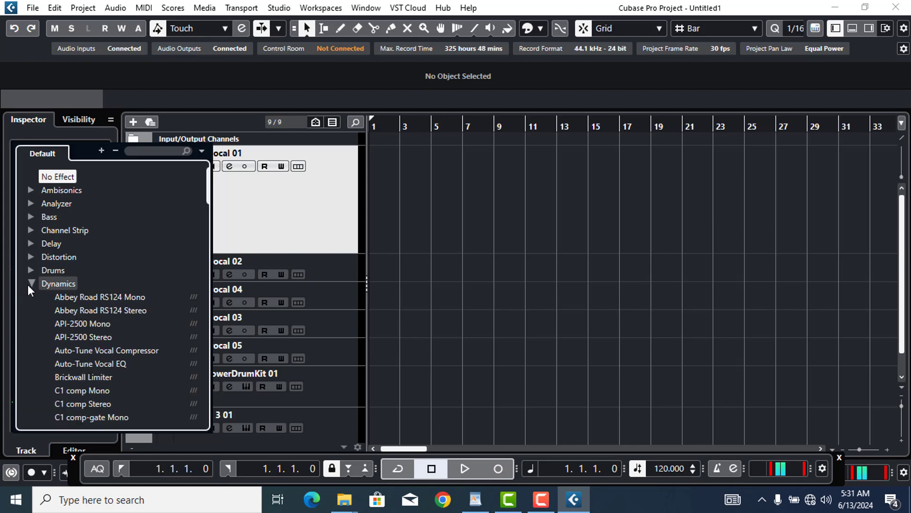
click(96, 329)
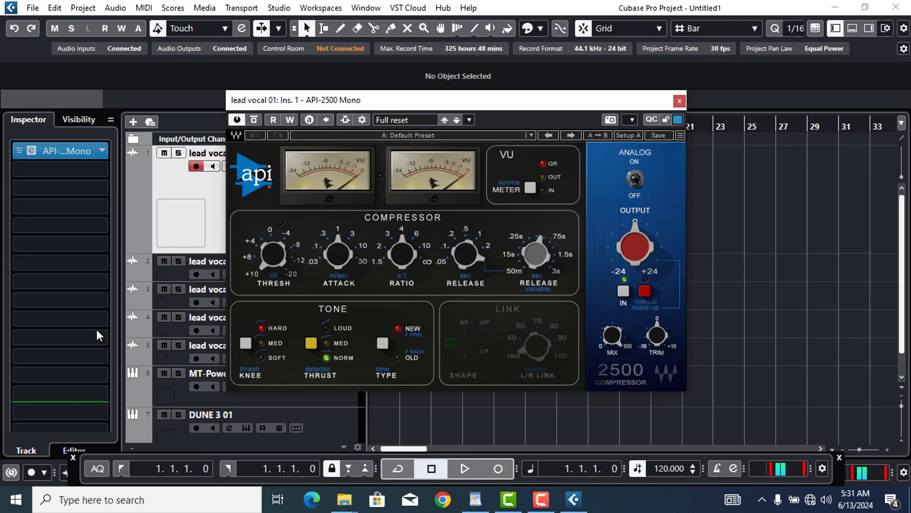
click(102, 150)
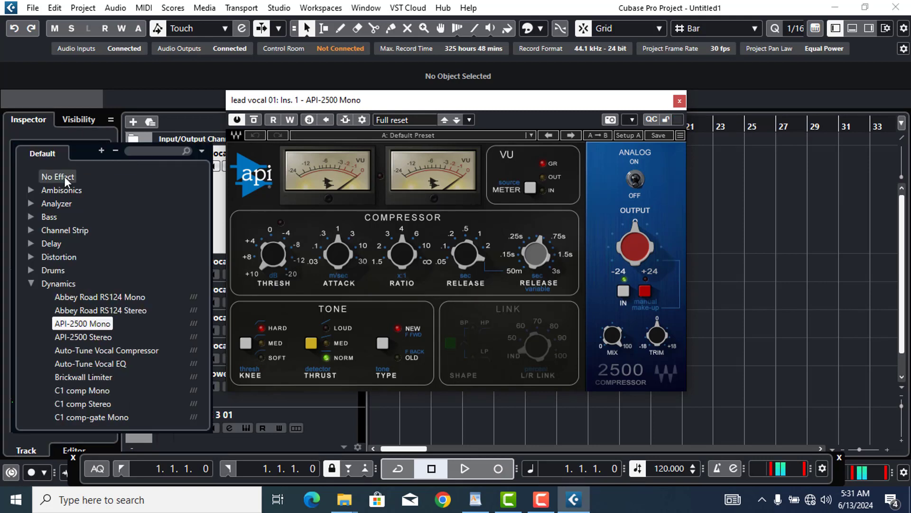
click(64, 176)
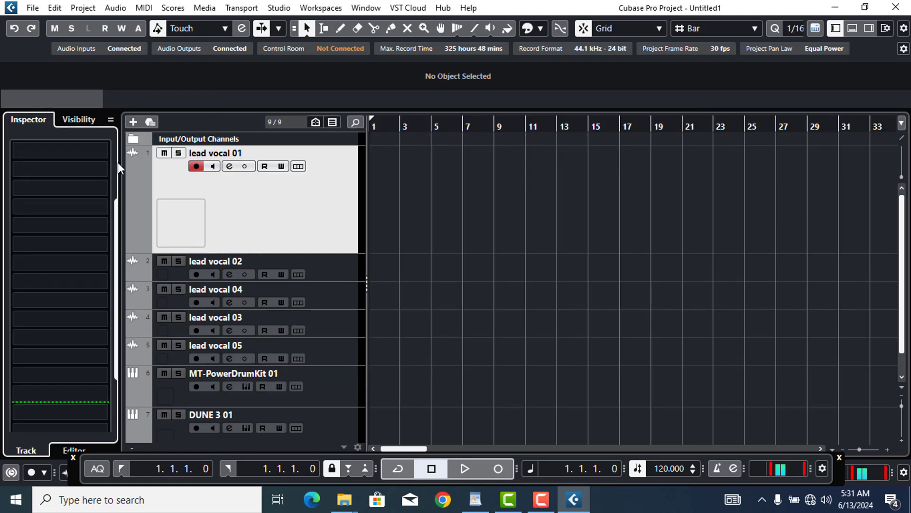
In lead vocal 01's Channel Settings, enable EQ band 1 and cut it to -6.3 dB at 37.3 Hz
click(76, 120)
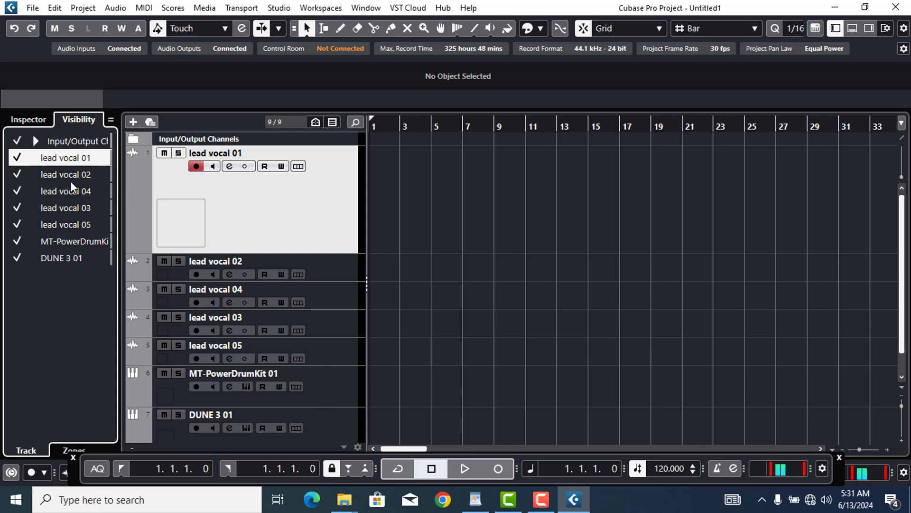
click(38, 117)
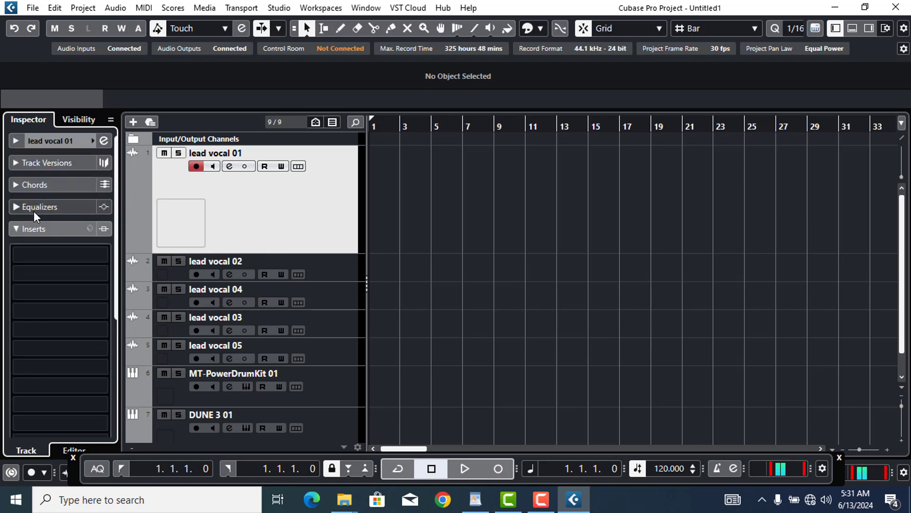
click(50, 205)
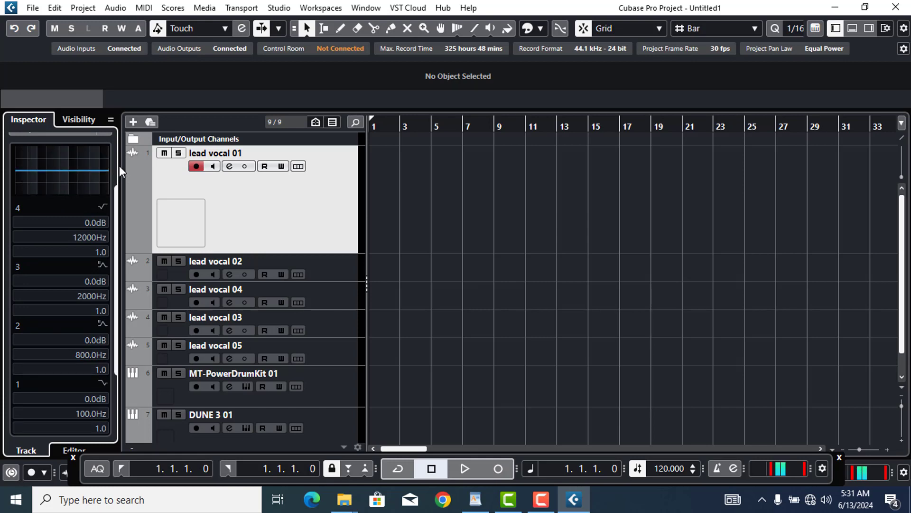
scroll(115, 160, up, 3)
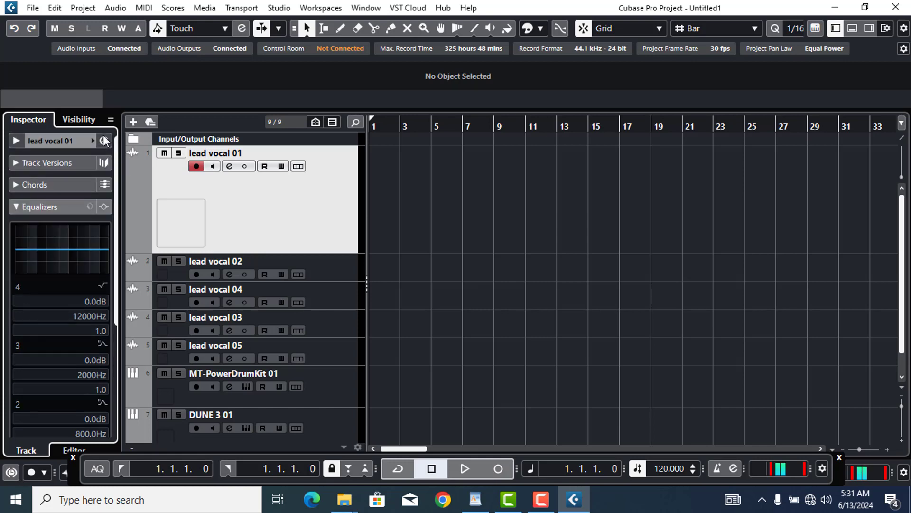
click(104, 142)
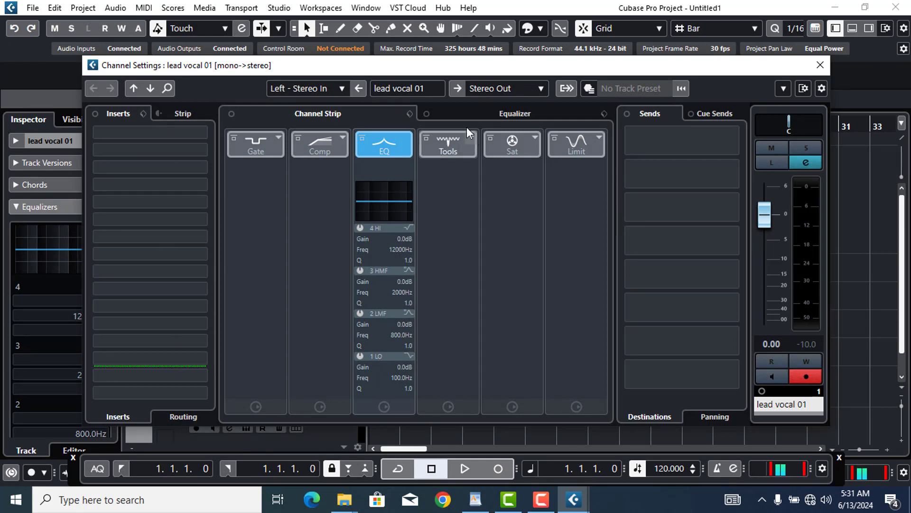
click(530, 107)
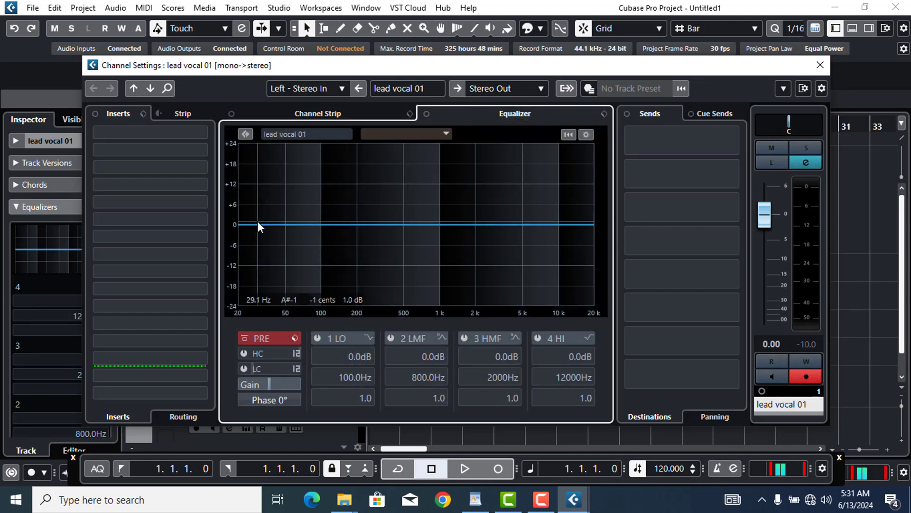
drag(257, 222, 269, 246)
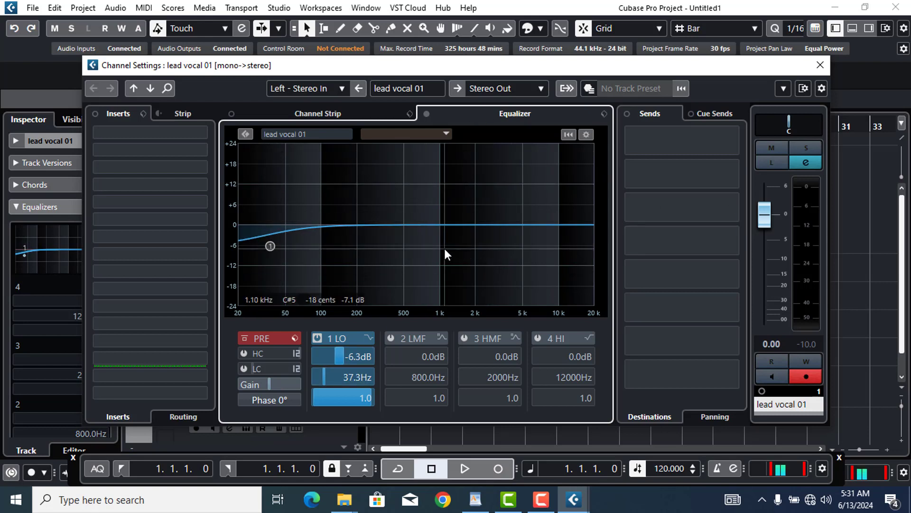
click(820, 65)
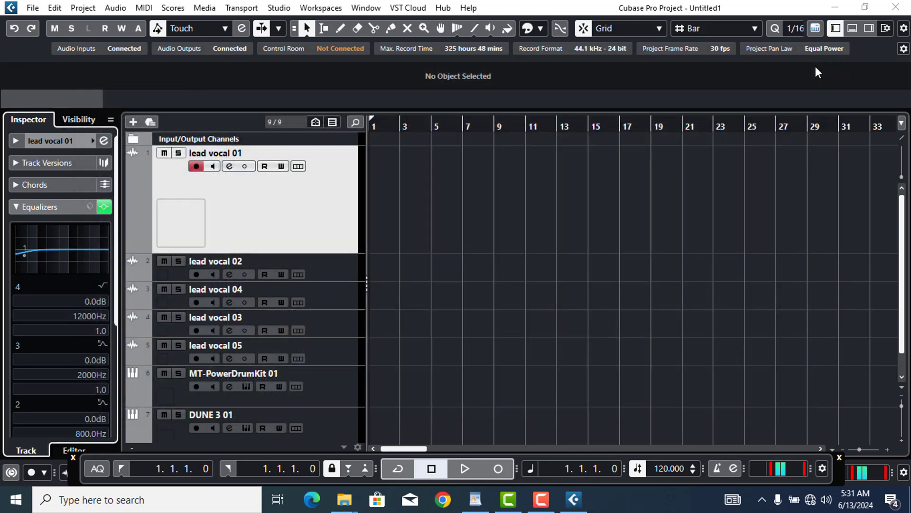
Select lead vocal 01–04 and choose Add Group Channel to Selected Channels from the track list
click(904, 231)
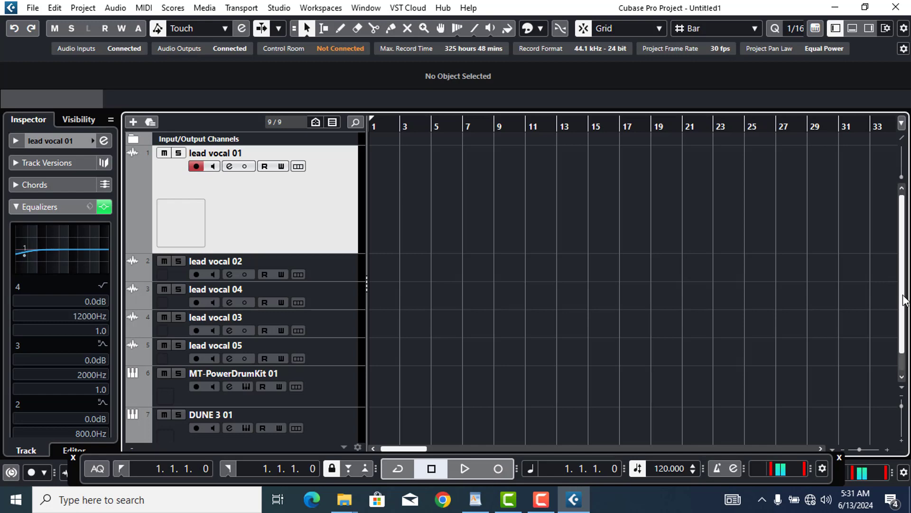
scroll(266, 427, down, 1)
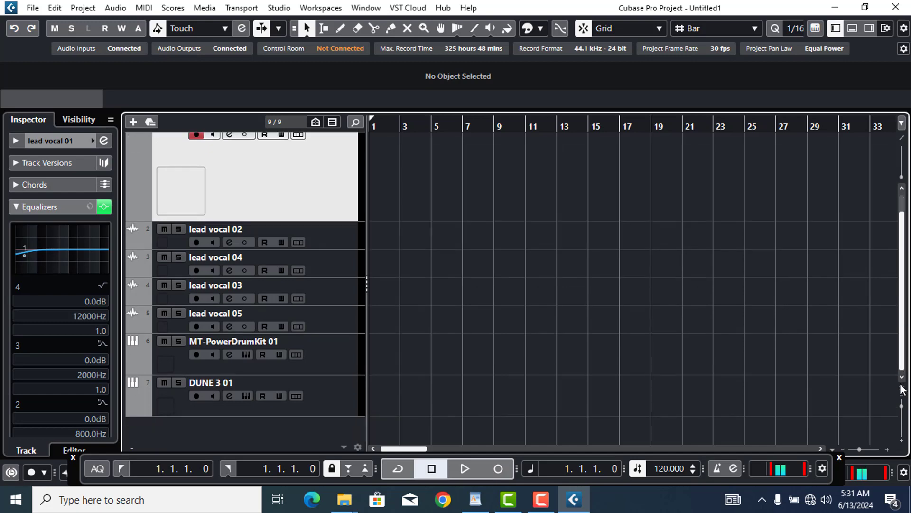
right_click(261, 420)
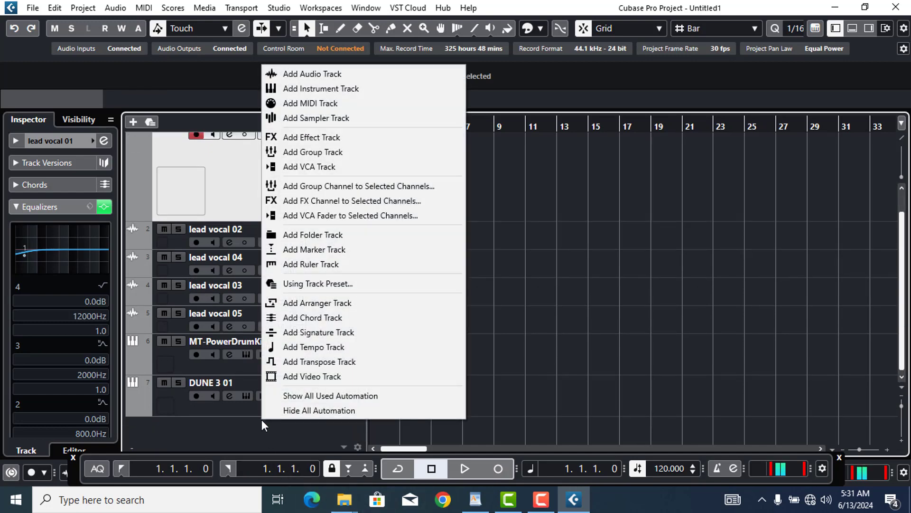
click(572, 205)
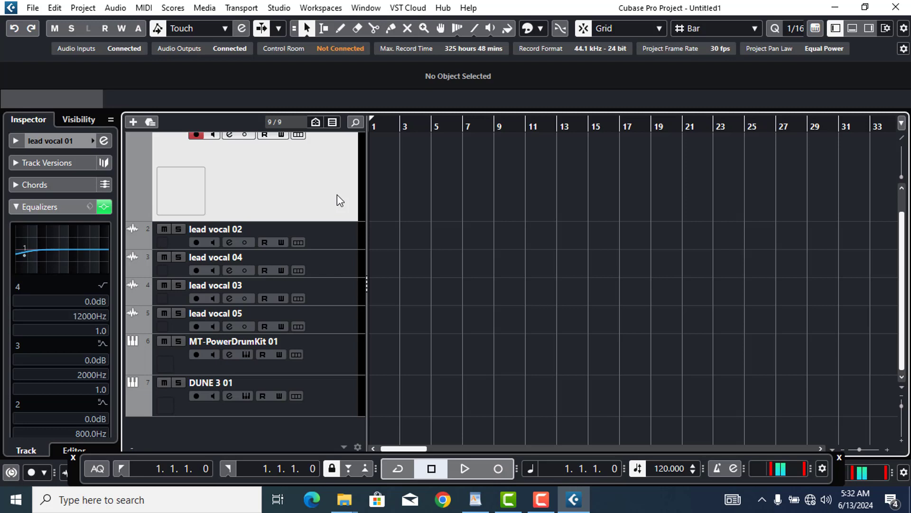
click(329, 244)
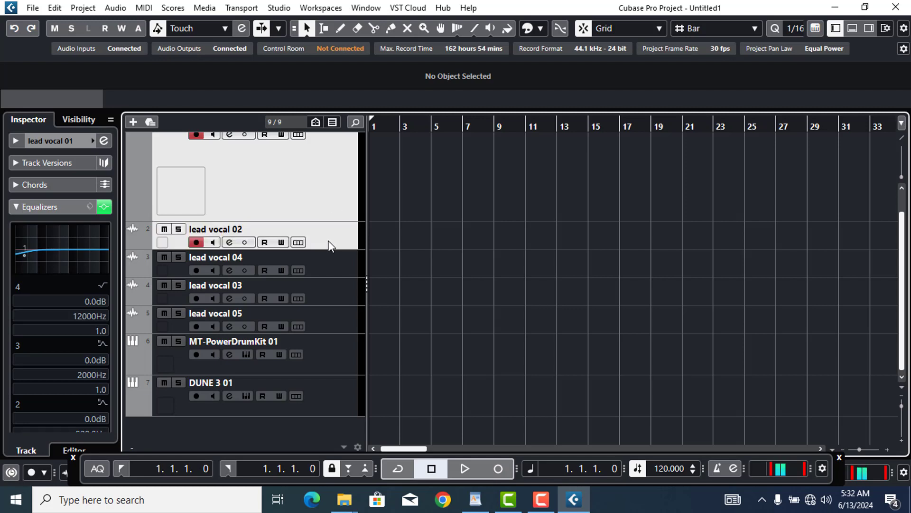
ctrl+click(331, 268)
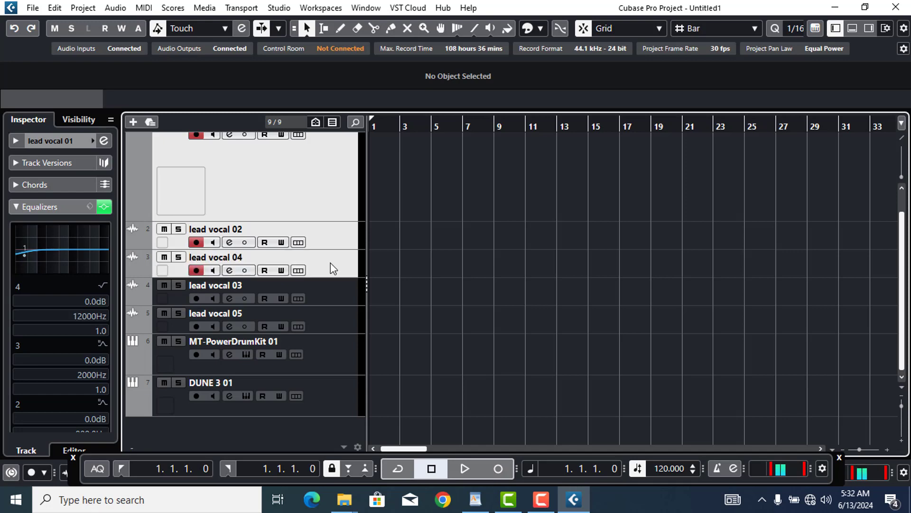
click(340, 293)
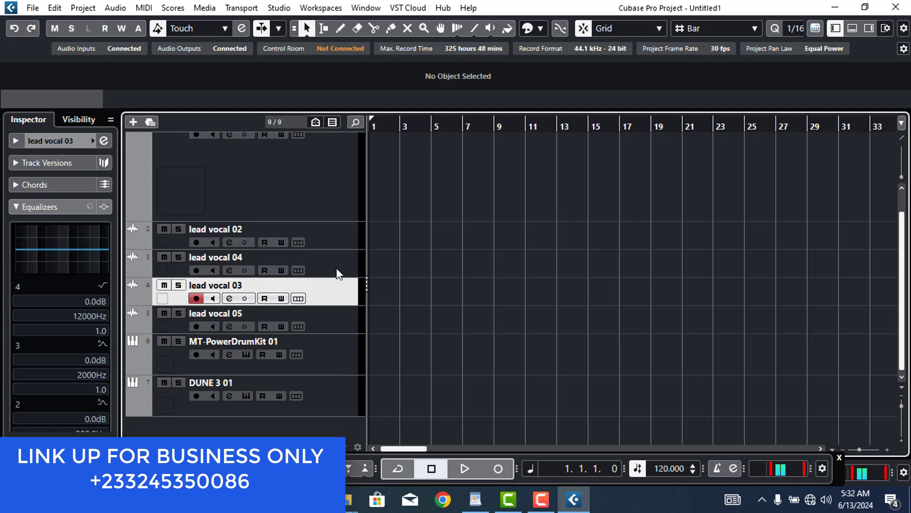
ctrl+click(338, 273)
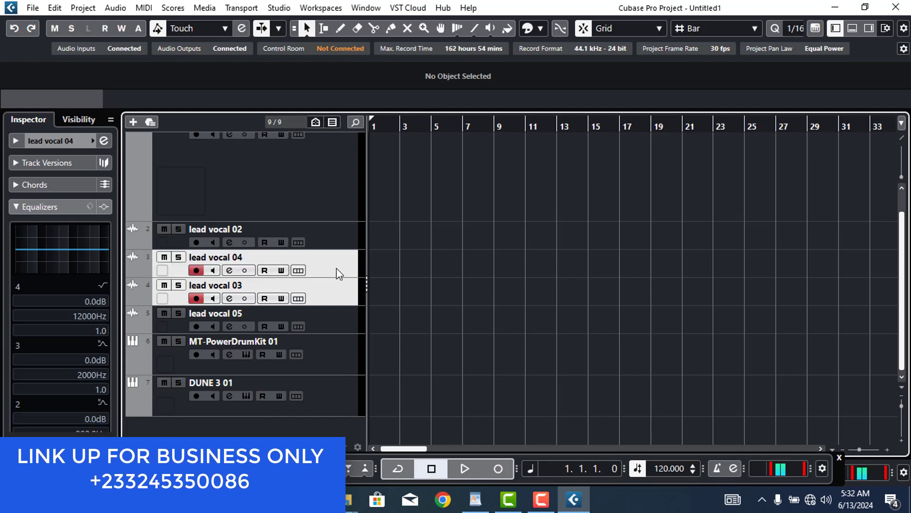
ctrl+click(337, 240)
ctrl+click(326, 187)
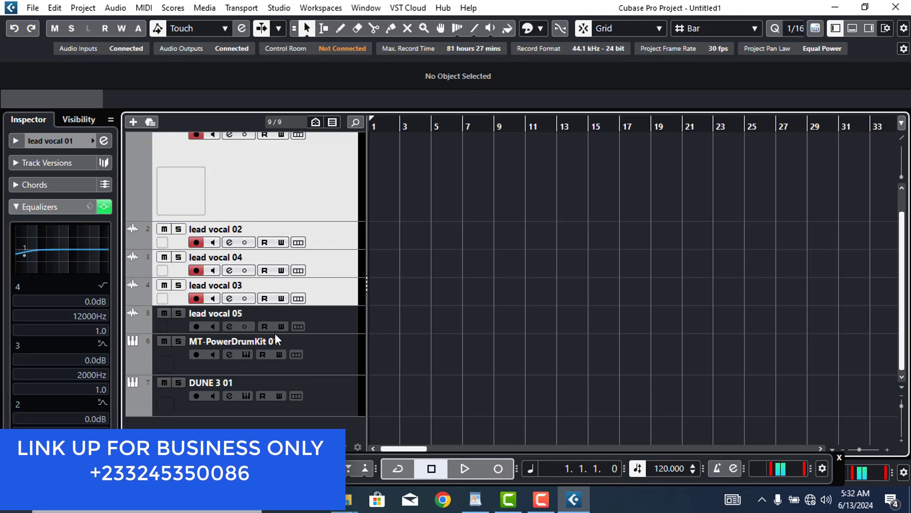
right_click(228, 434)
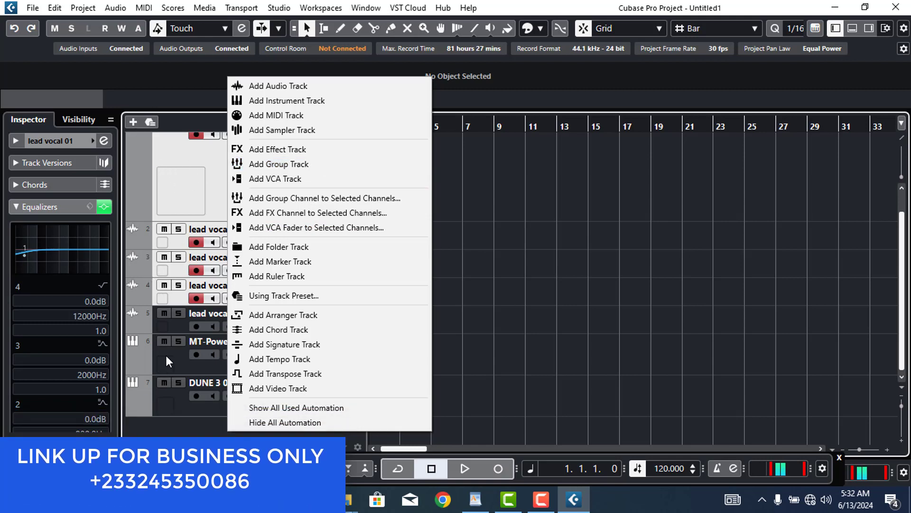
click(316, 198)
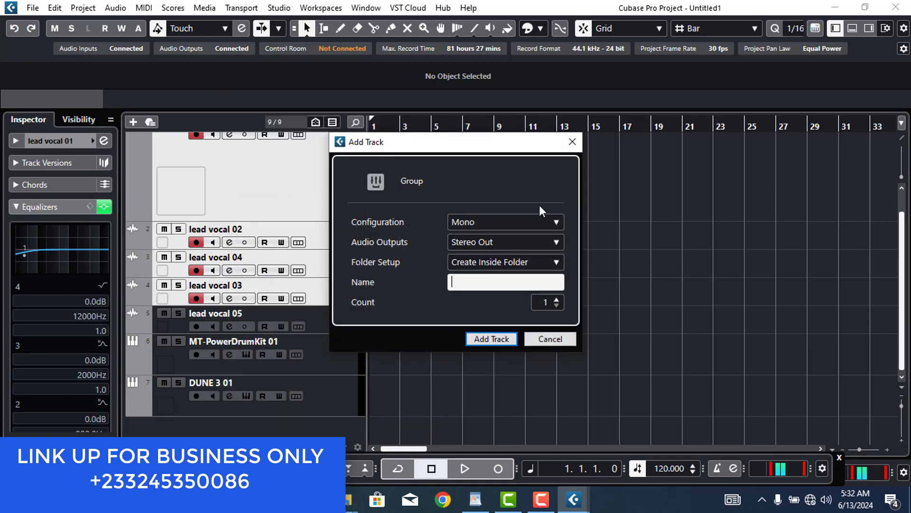
Choose Stereo as the new group channel's configuration
click(510, 219)
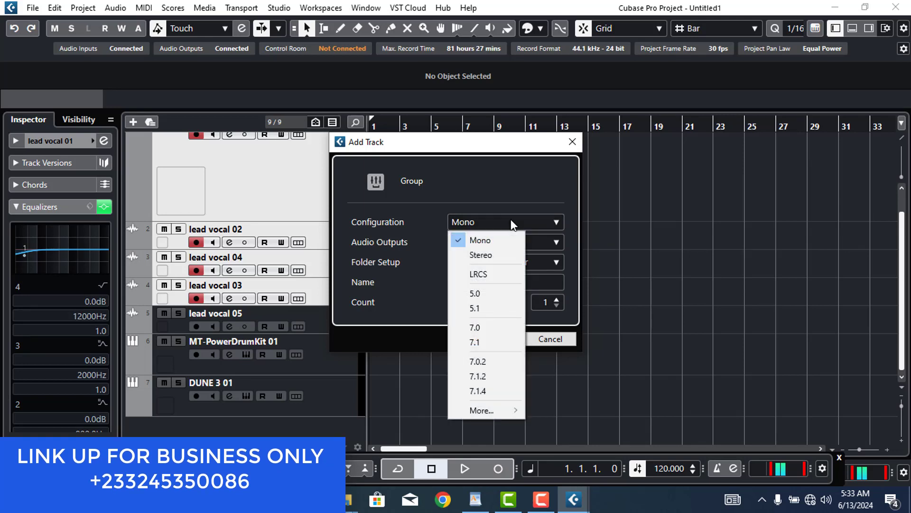
click(500, 255)
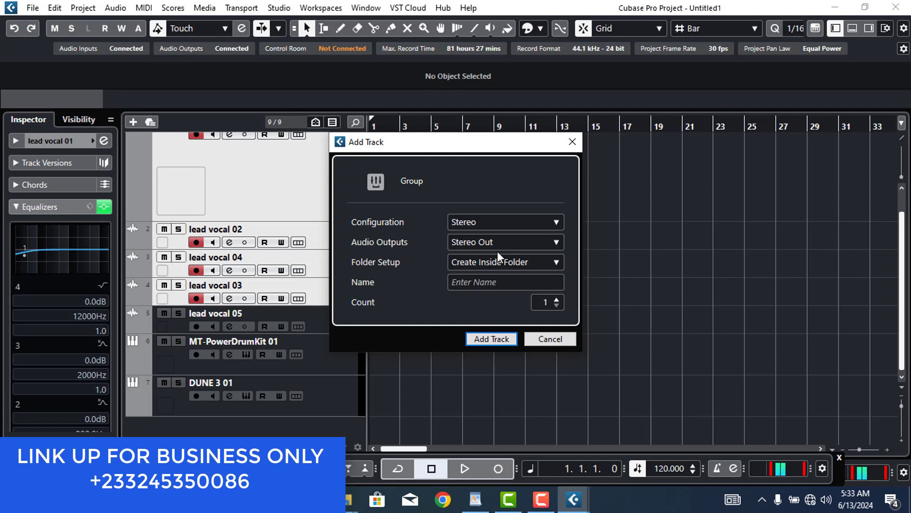
Add the Group 01 track and check it in the Group Tracks folder below DUNE 3 01
click(489, 341)
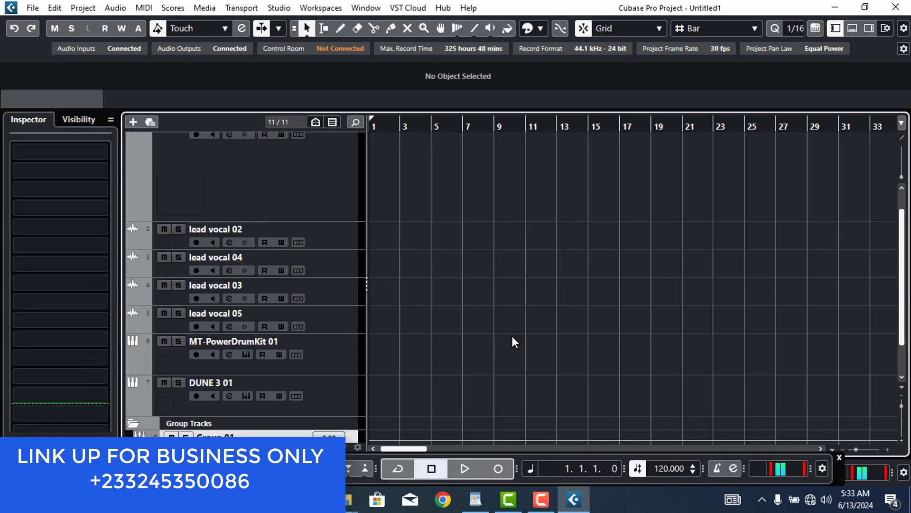
drag(905, 254, 907, 346)
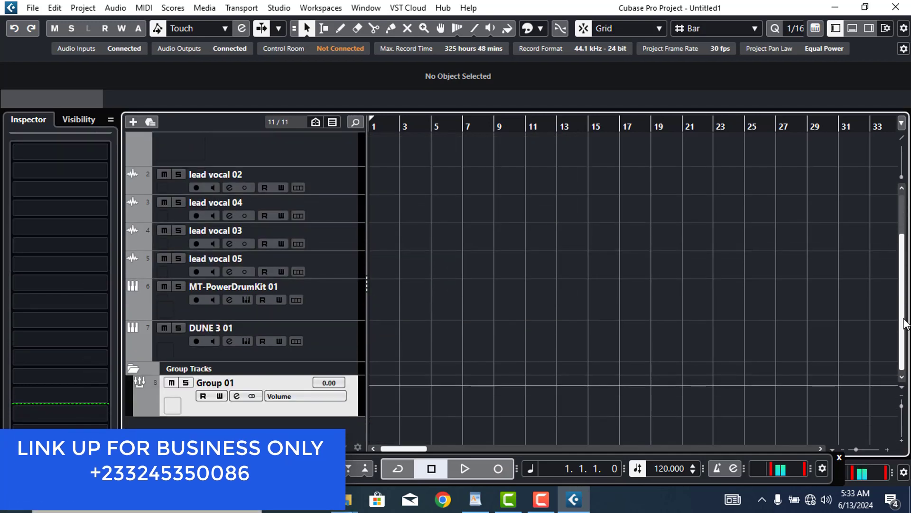
scroll(891, 202, up, 3)
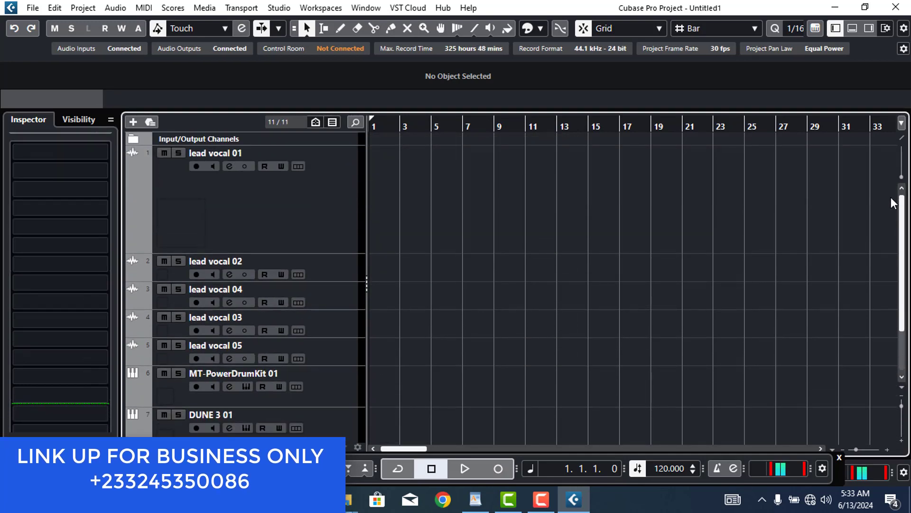
scroll(889, 266, down, 3)
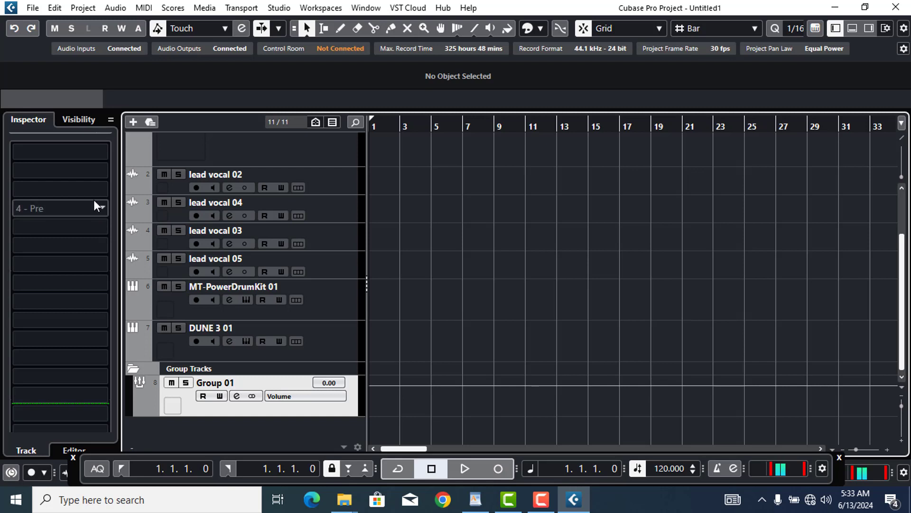
click(115, 217)
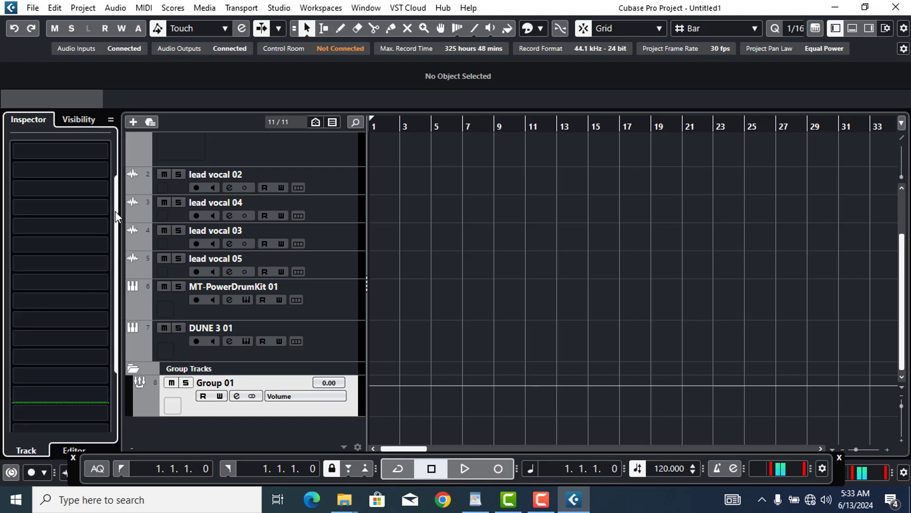
drag(116, 218, 114, 138)
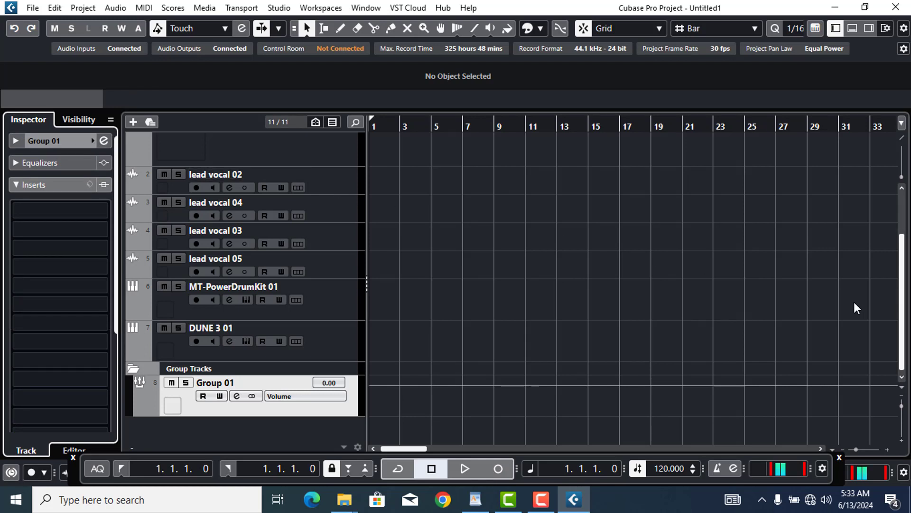
drag(901, 296, 905, 216)
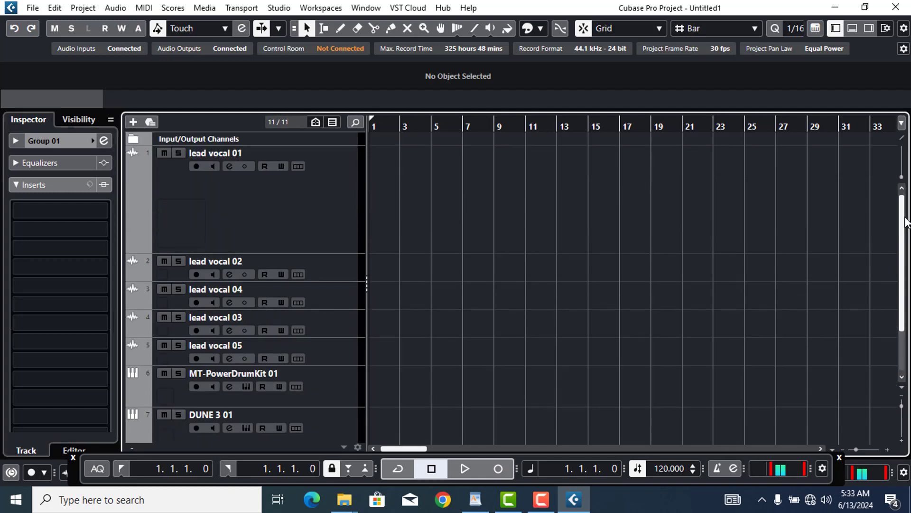
Move lead vocal 01's pre/post-fader insert divider to slot 8, then select Group 01
click(312, 203)
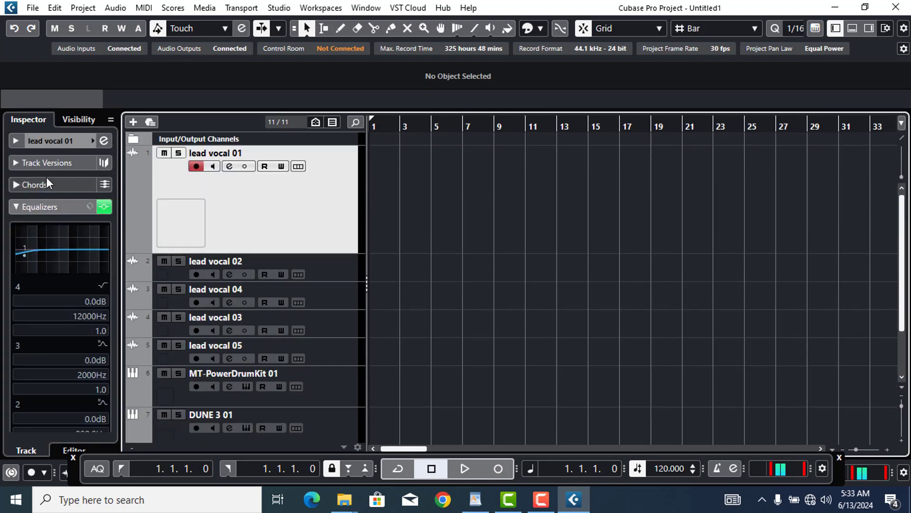
click(59, 141)
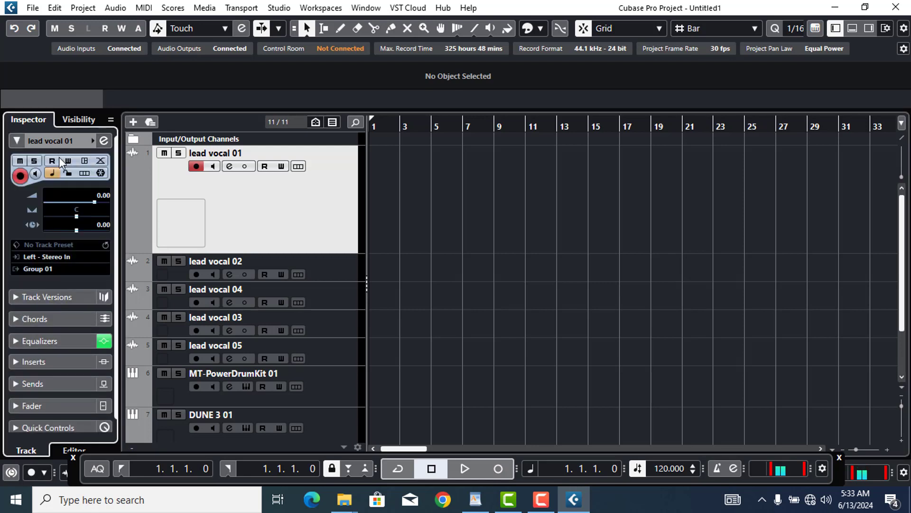
click(63, 365)
drag(64, 365, 80, 281)
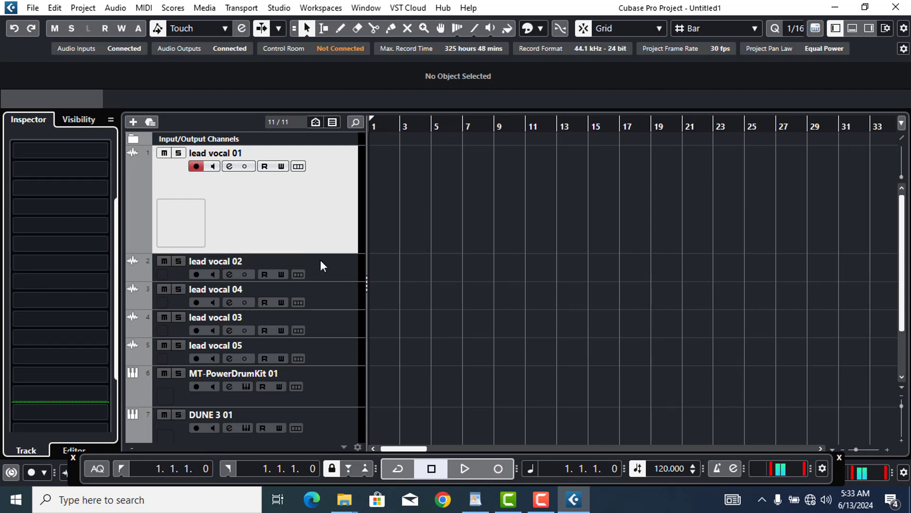
click(340, 263)
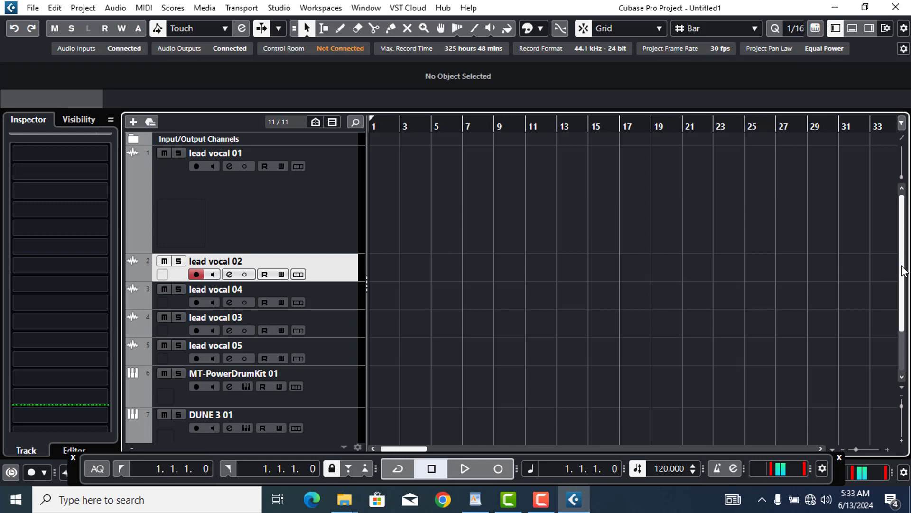
scroll(350, 310, down, 3)
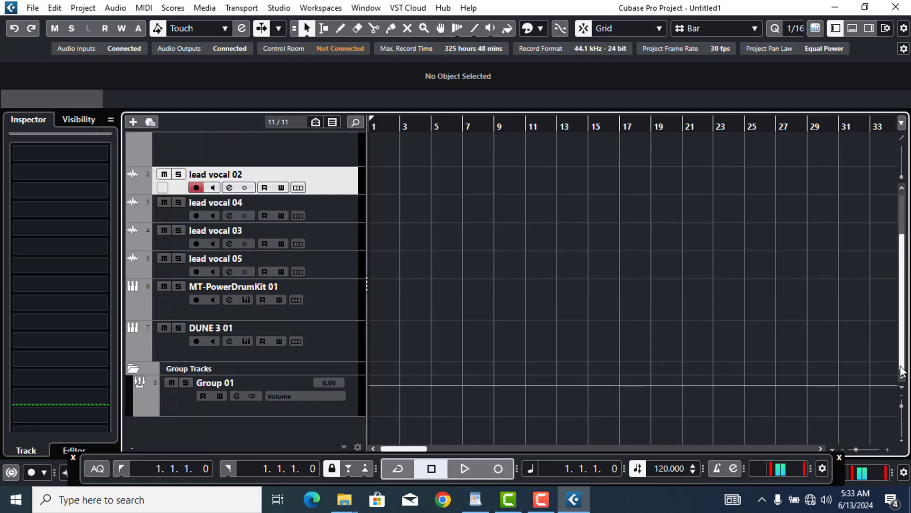
click(348, 410)
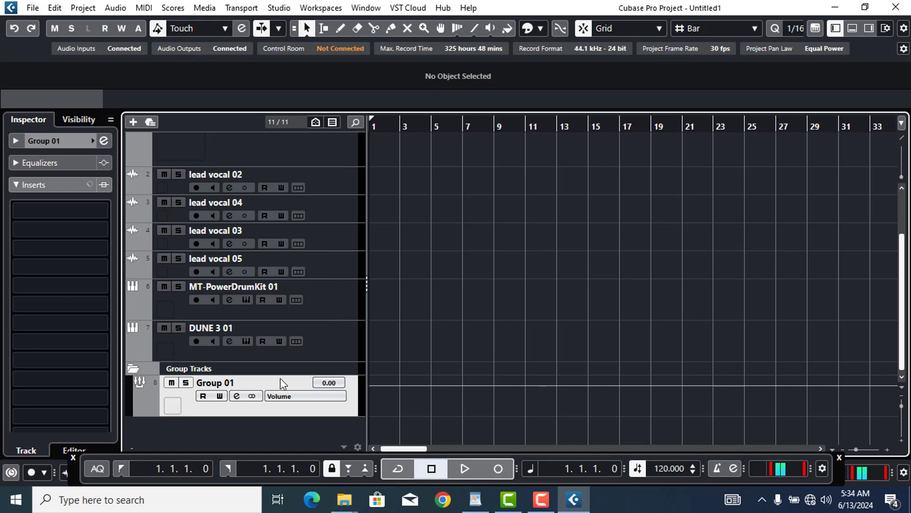
Add a stereo effect track with No Effect loaded, creating FX 01
right_click(255, 434)
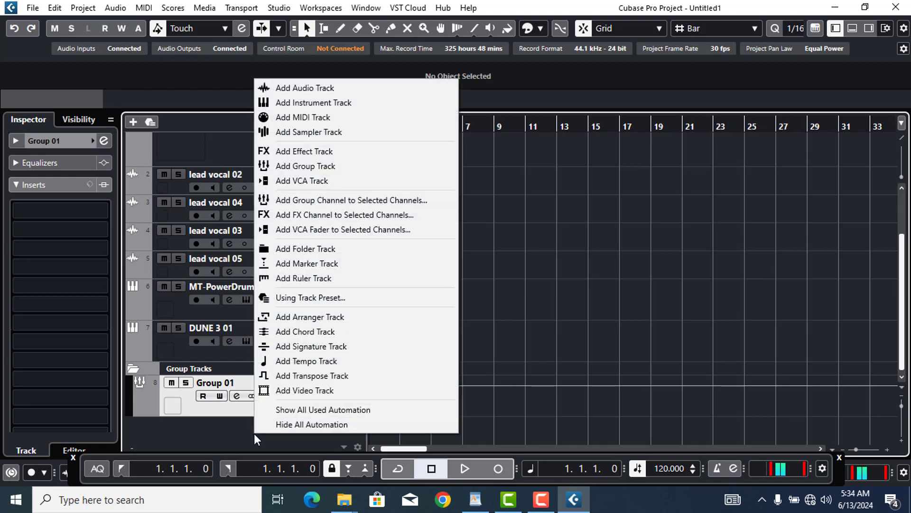
click(347, 152)
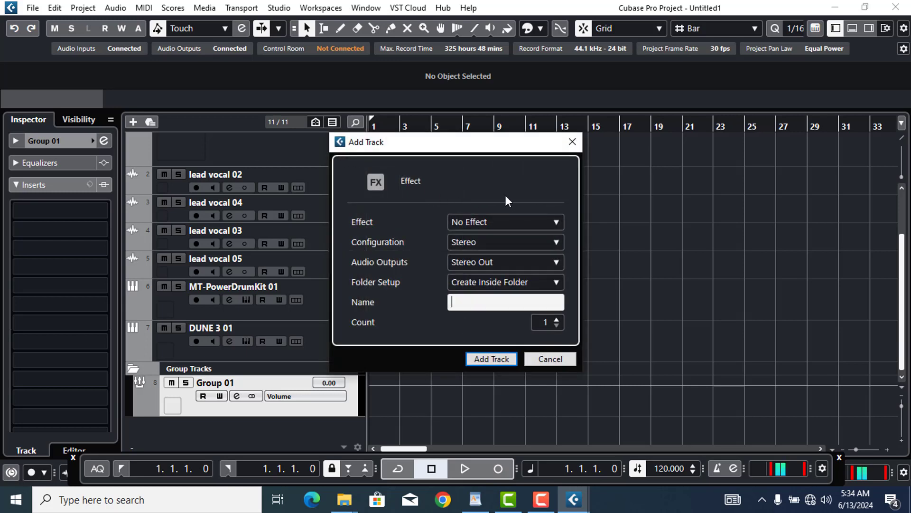
click(488, 225)
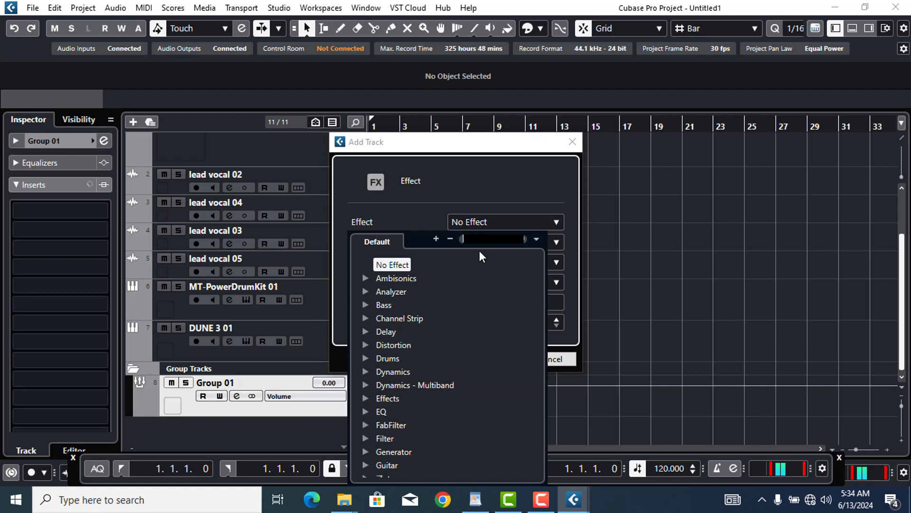
click(519, 175)
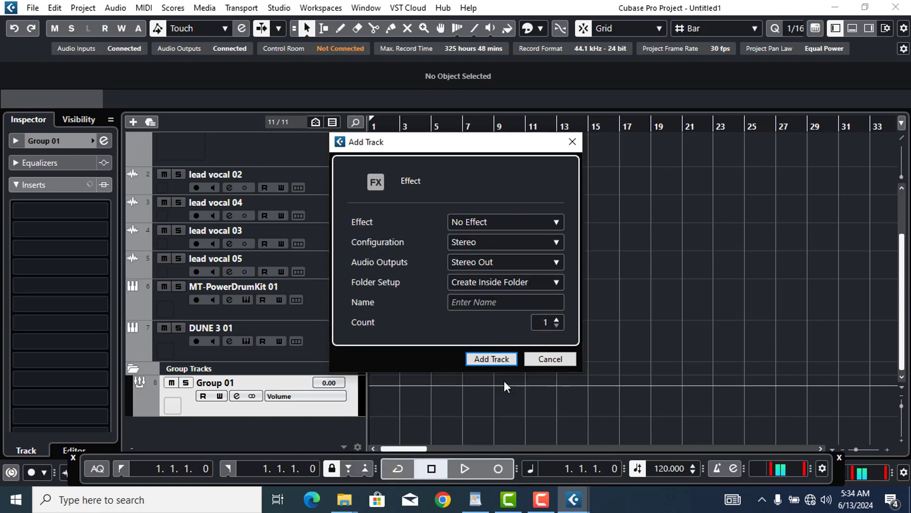
click(491, 363)
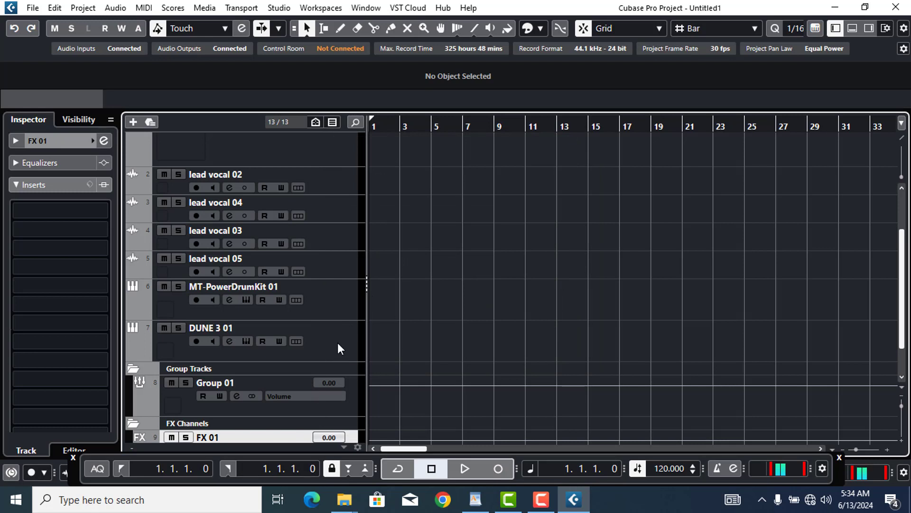
Select the Group 01 track and open its Edit Channel Settings window
click(325, 183)
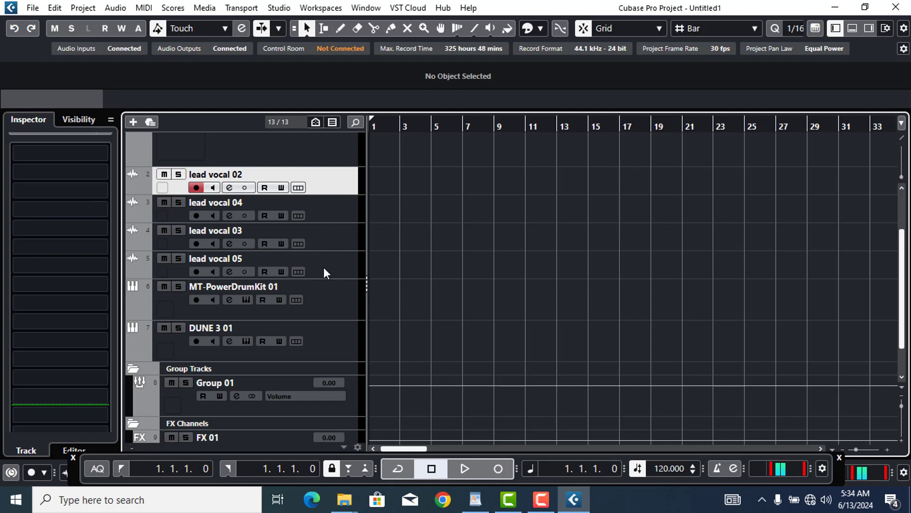
click(351, 404)
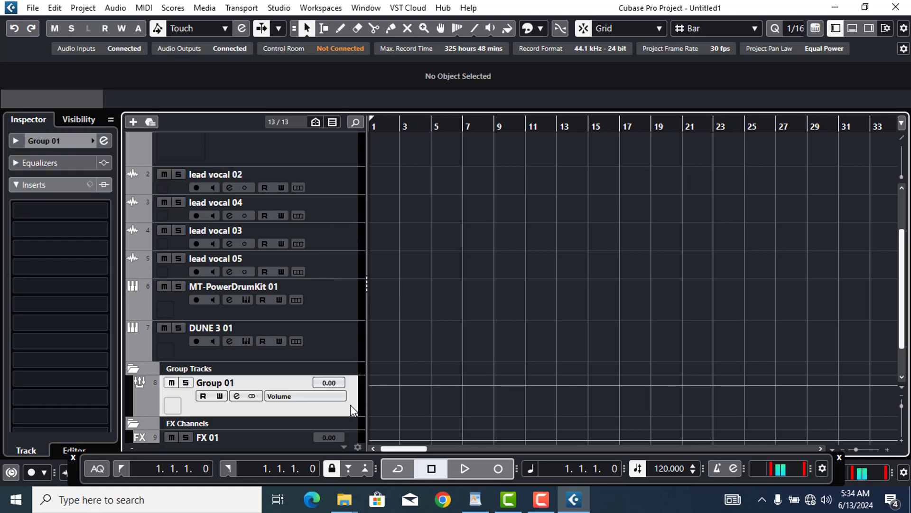
click(104, 140)
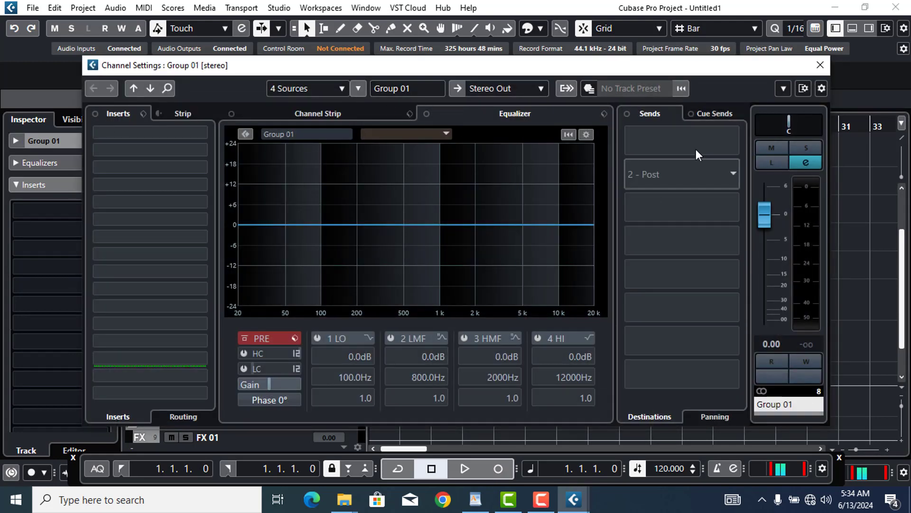
Route Group 01's first send to FX 01, enable it, and lower it to about -6.09 dB
click(694, 130)
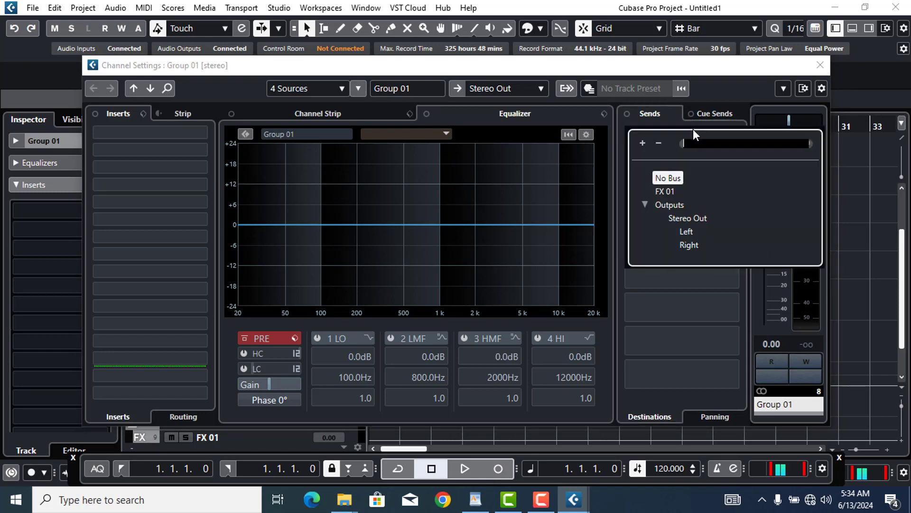
click(668, 193)
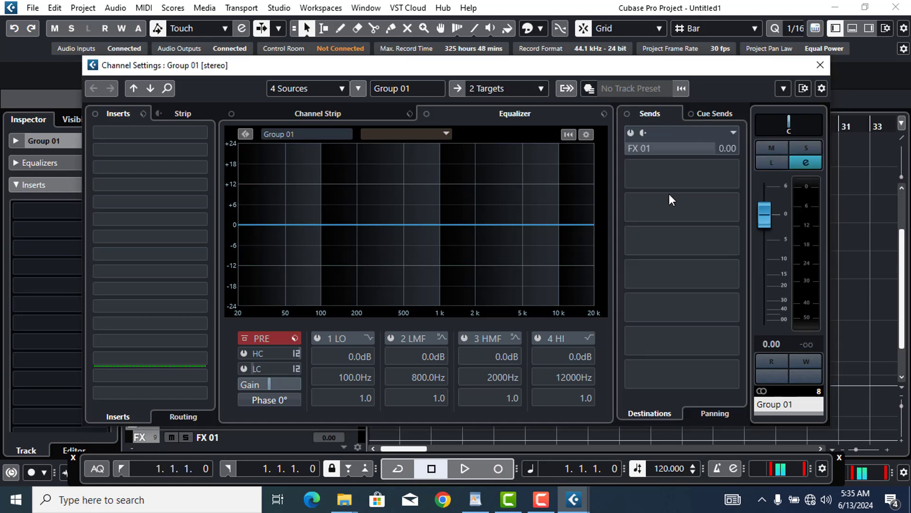
click(630, 132)
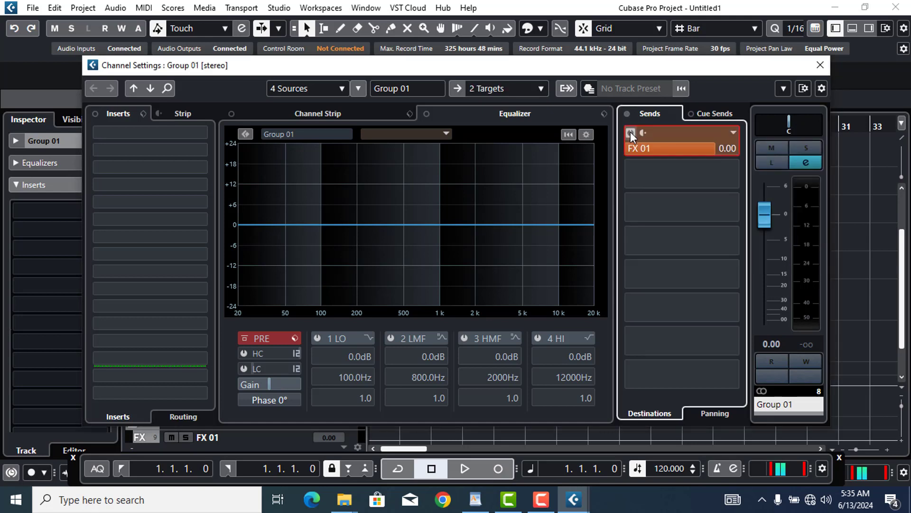
drag(696, 152, 641, 169)
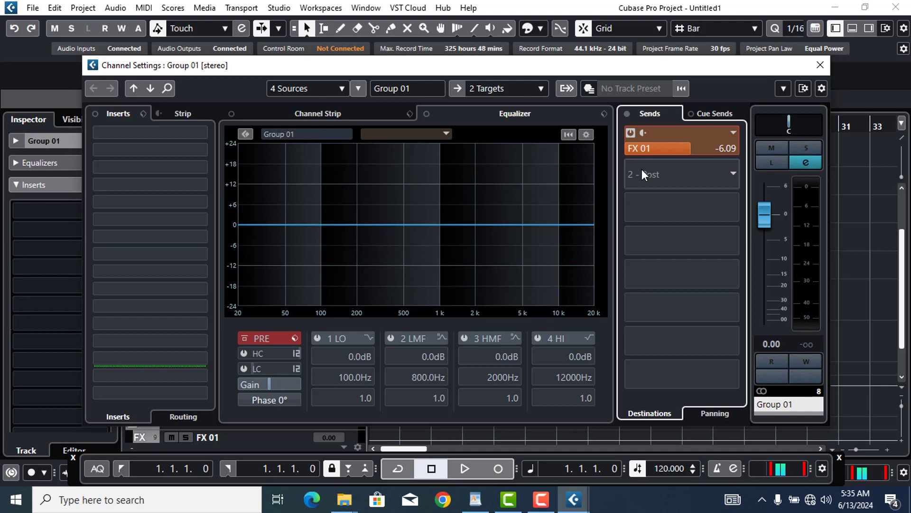
click(820, 66)
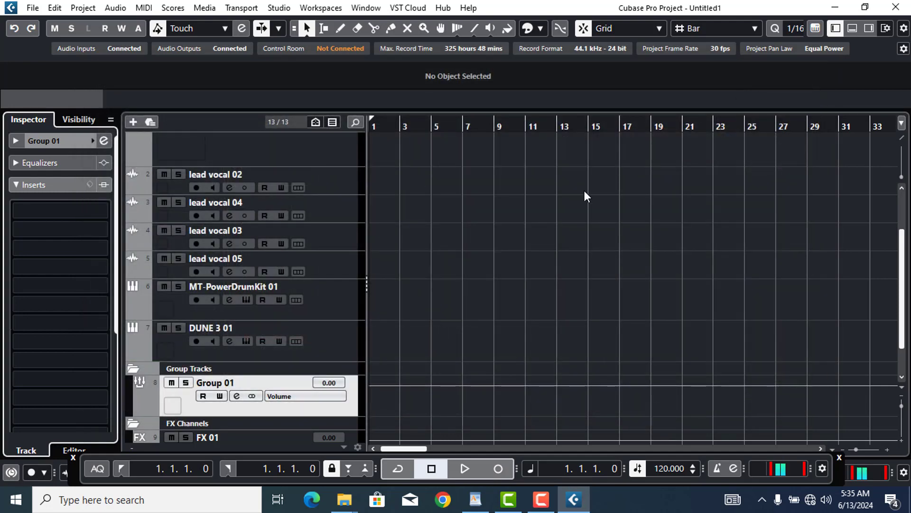
Open the MixConsole and load Bass > Bass Rider Live Stereo on Stereo In's first insert slot
click(285, 9)
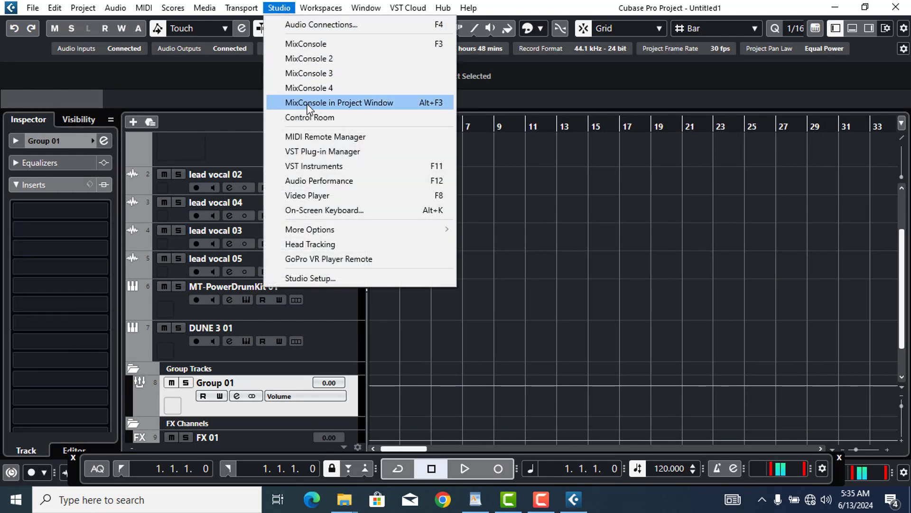
click(311, 44)
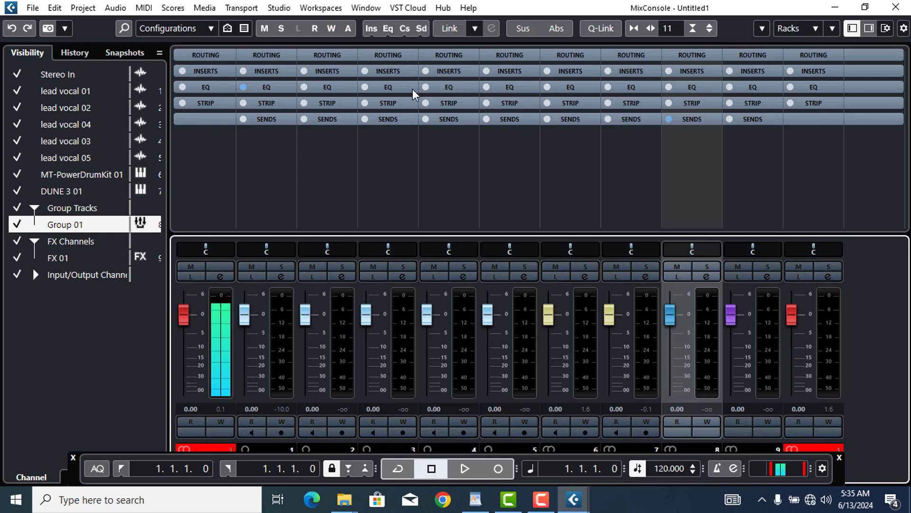
click(196, 69)
click(208, 86)
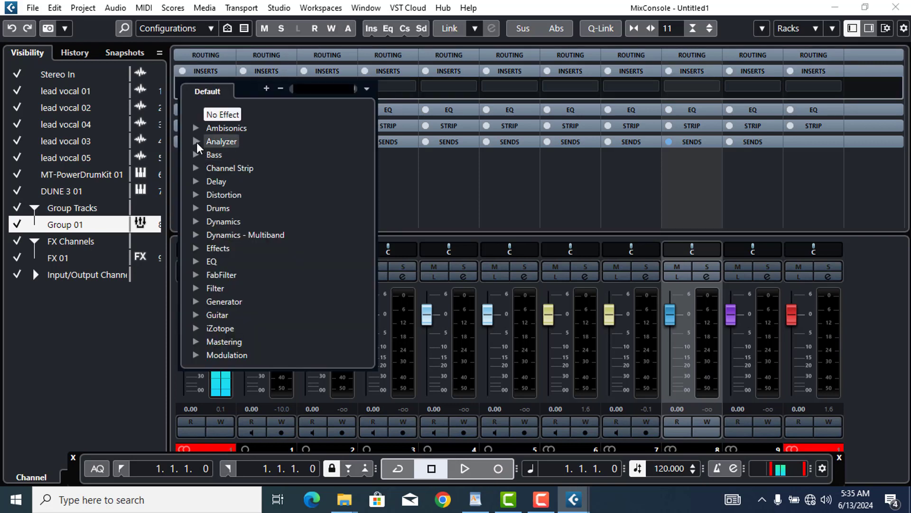
click(194, 154)
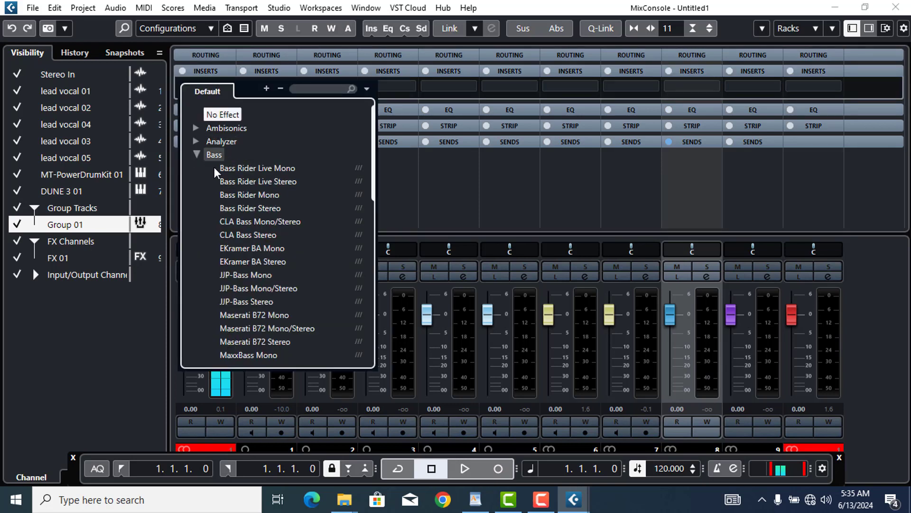
click(244, 181)
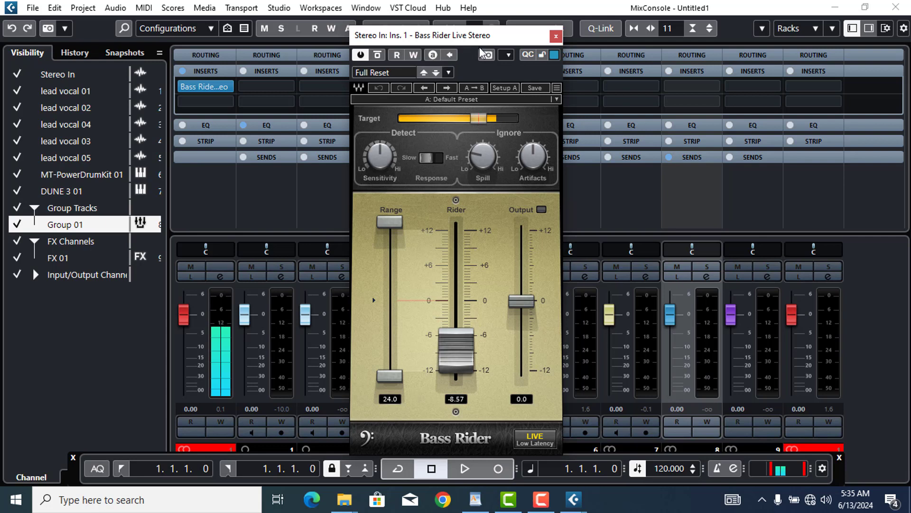
Move the Bass Rider window aside and browse lead vocal 01's insert plug-in list without choosing
drag(463, 37, 656, 86)
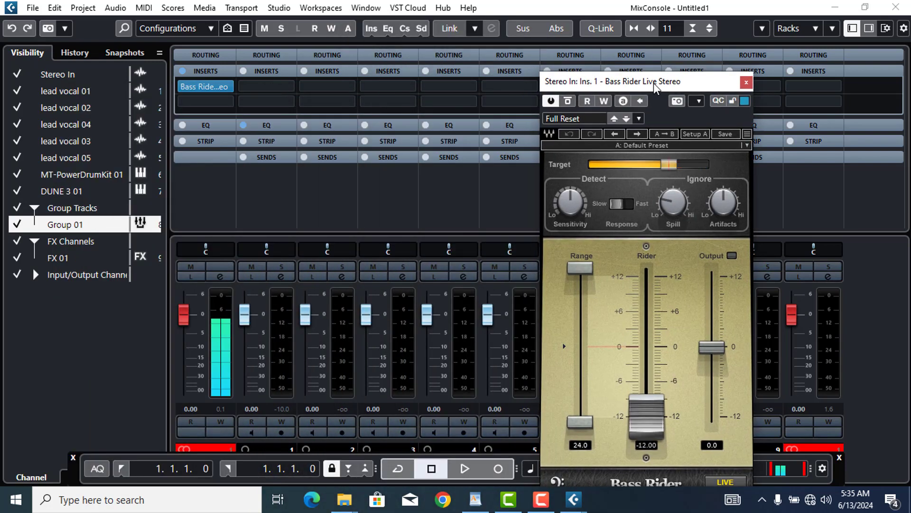
mouse_move(216, 88)
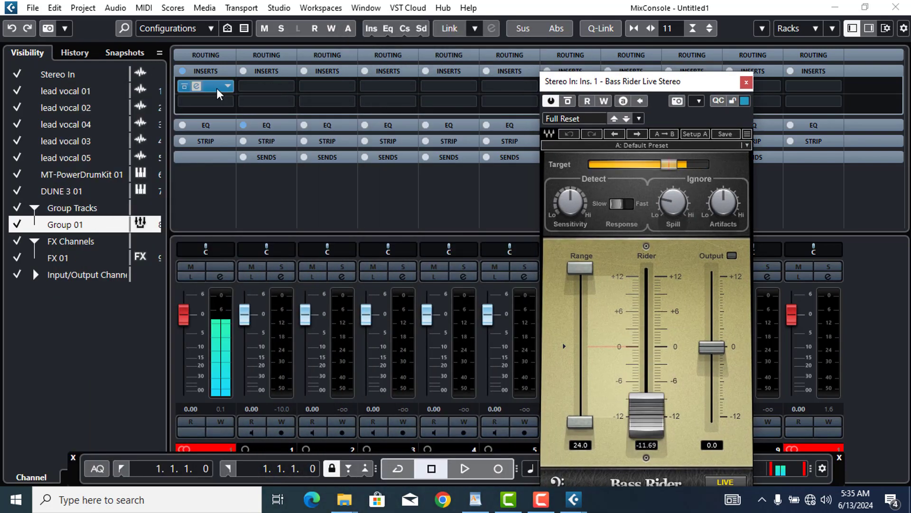
click(258, 89)
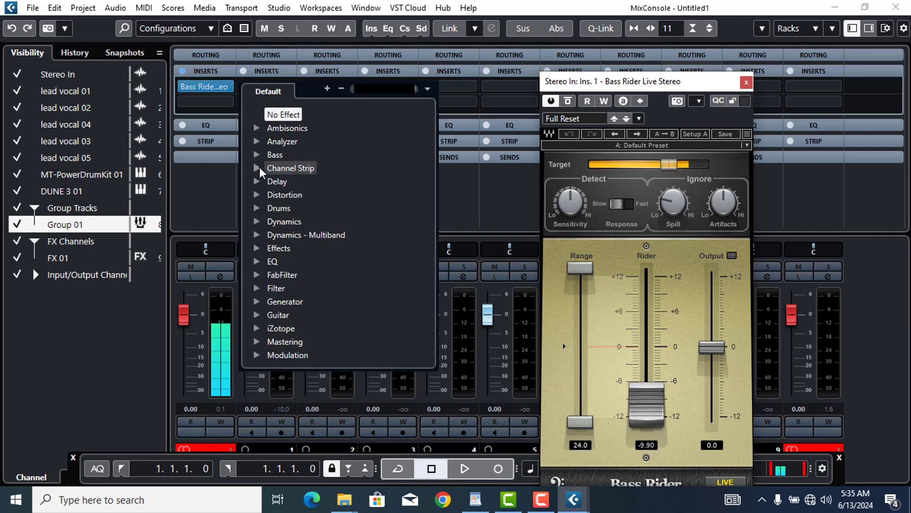
click(256, 154)
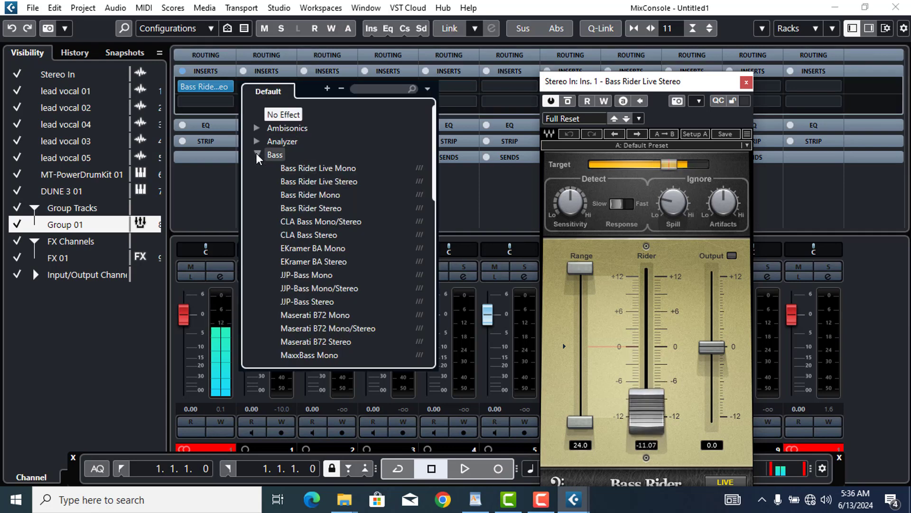
click(504, 9)
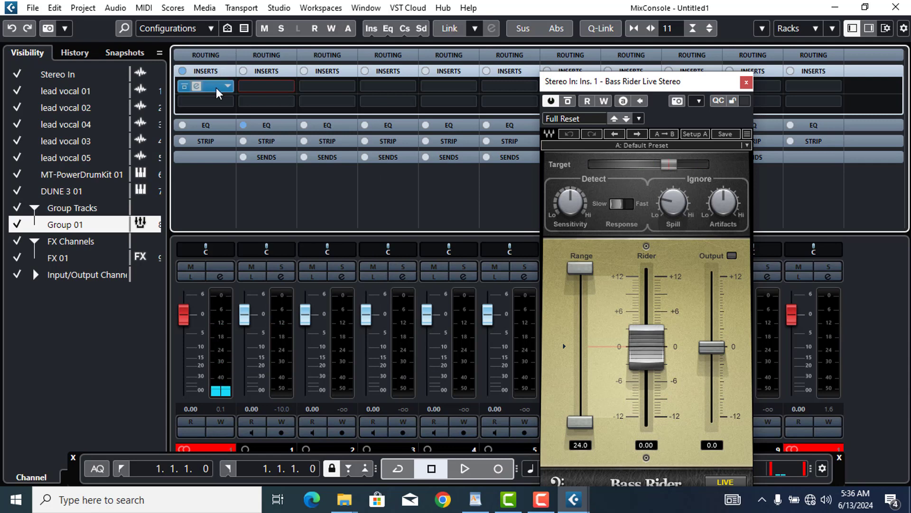
Alt-drag Stereo In's Bass Rider insert onto lead vocal 01's first insert slot, then close the plug-in window
drag(216, 87, 264, 87)
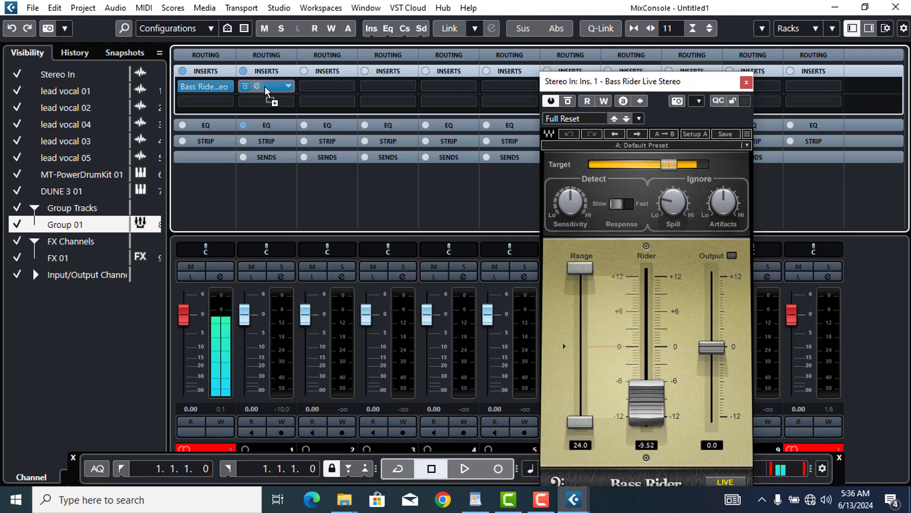
drag(265, 87, 265, 87)
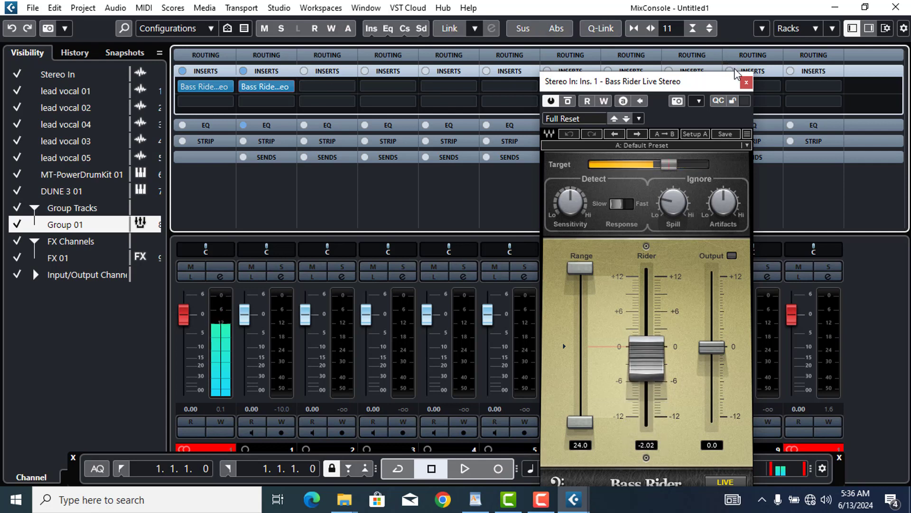
click(747, 82)
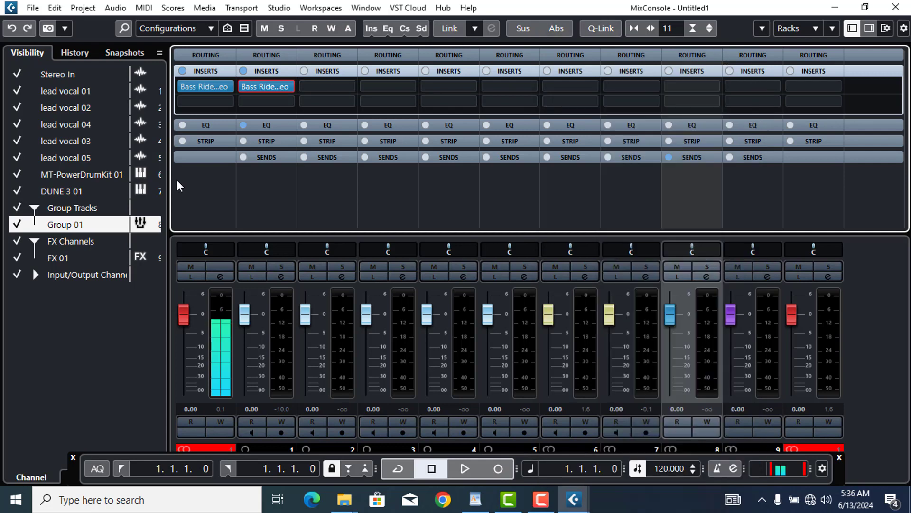
Show the Sends rack to confirm Group 01's FX 01 send at -6.09 dB, then close the MixConsole
click(276, 159)
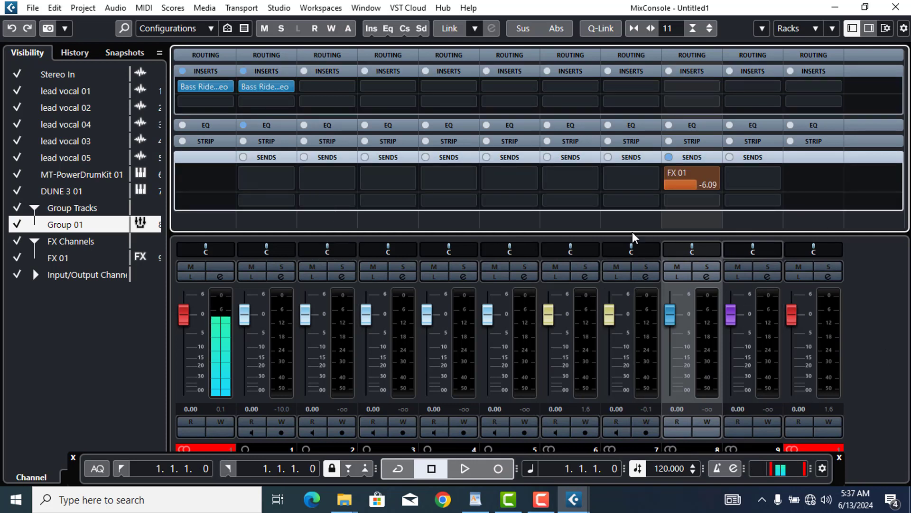
click(886, 7)
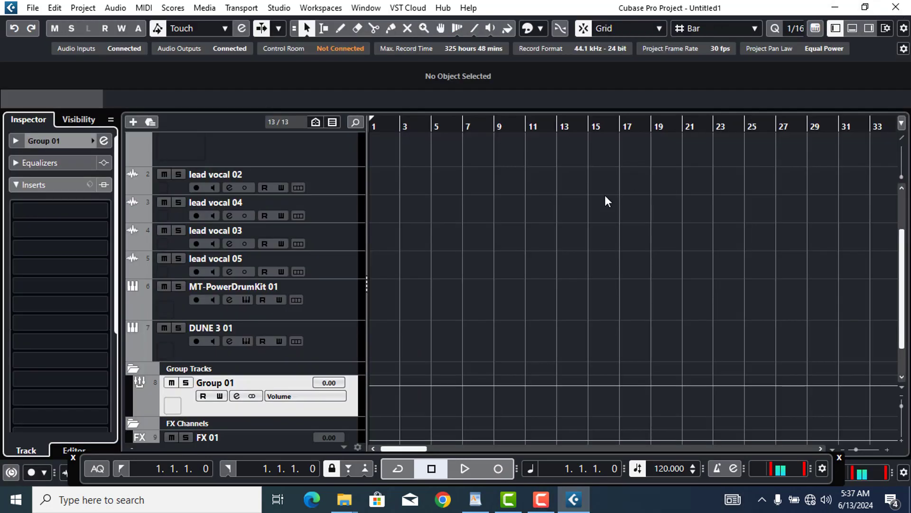